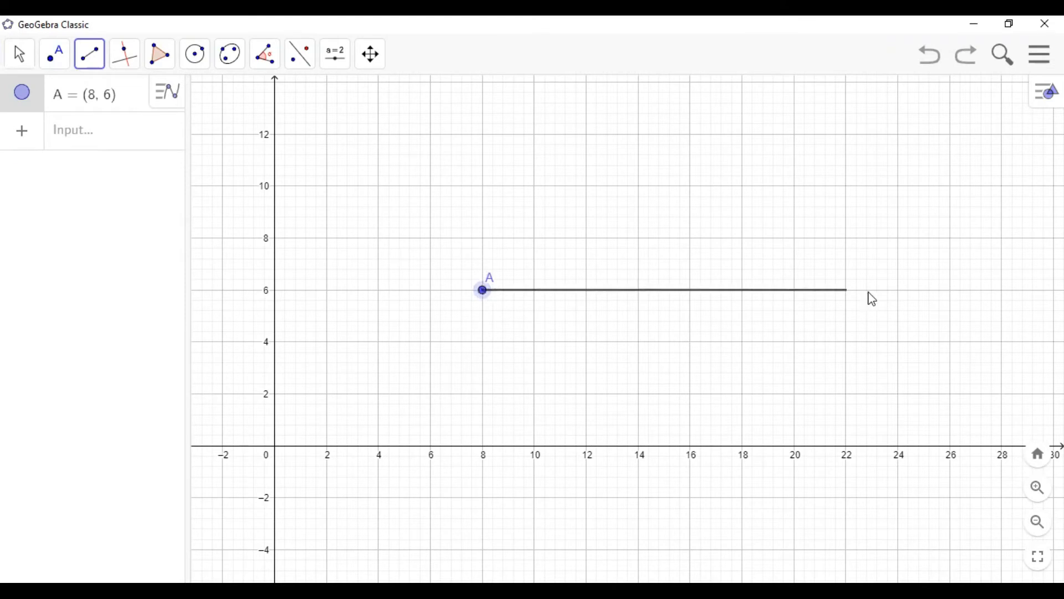
Finish the segment from A with its second endpoint at (24, 6), and rename that endpoint A'
left_click(899, 290)
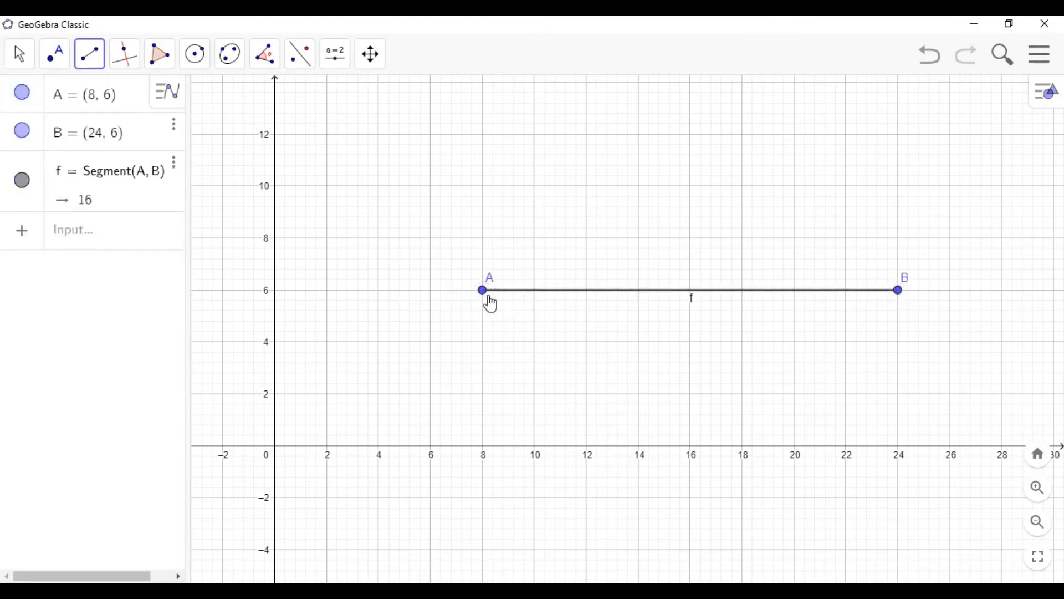
left_click(20, 54)
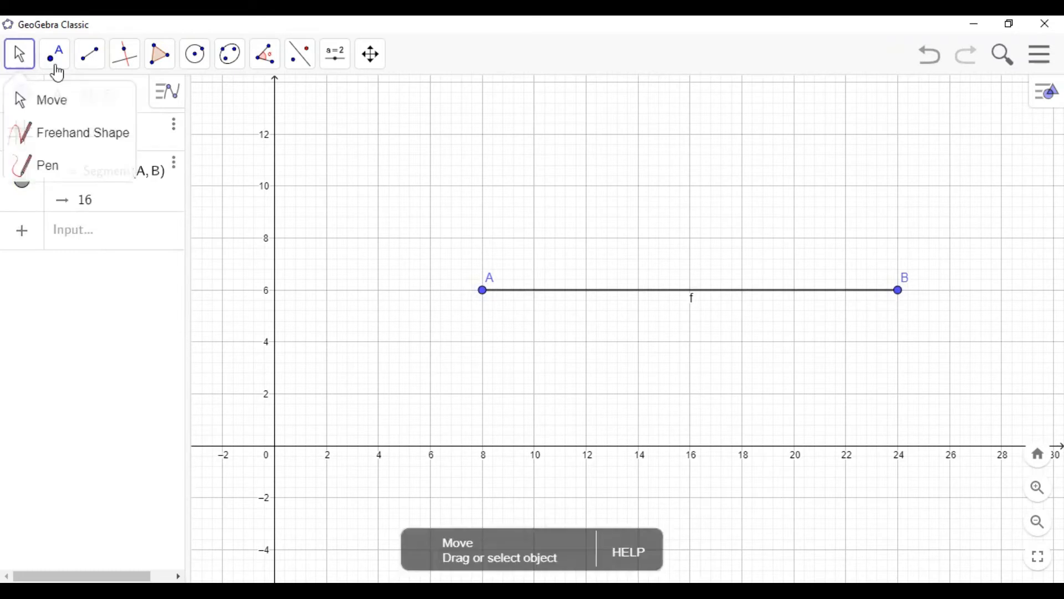
left_click(30, 100)
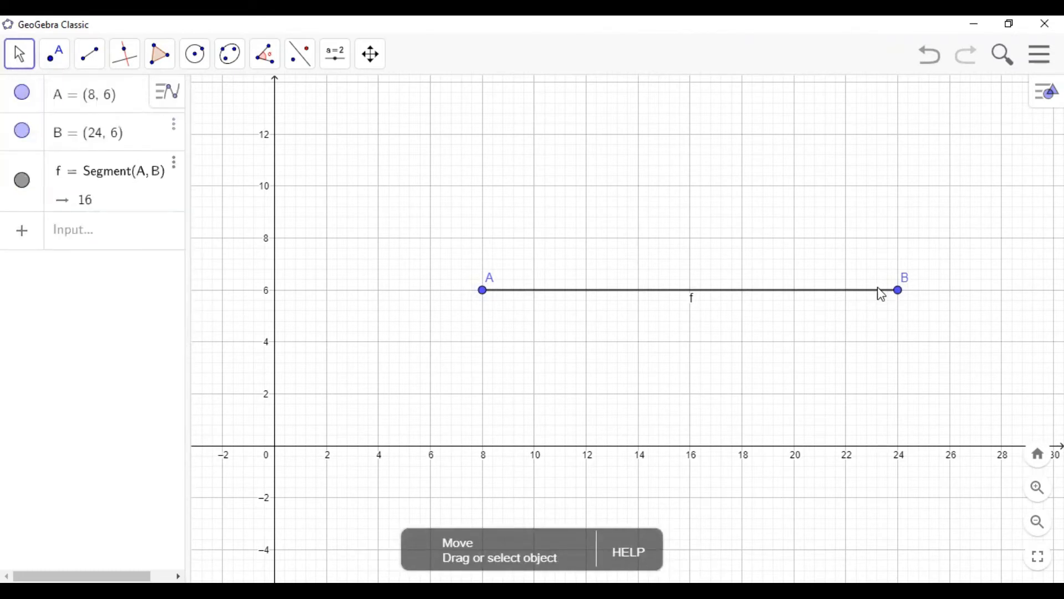
right_click(898, 290)
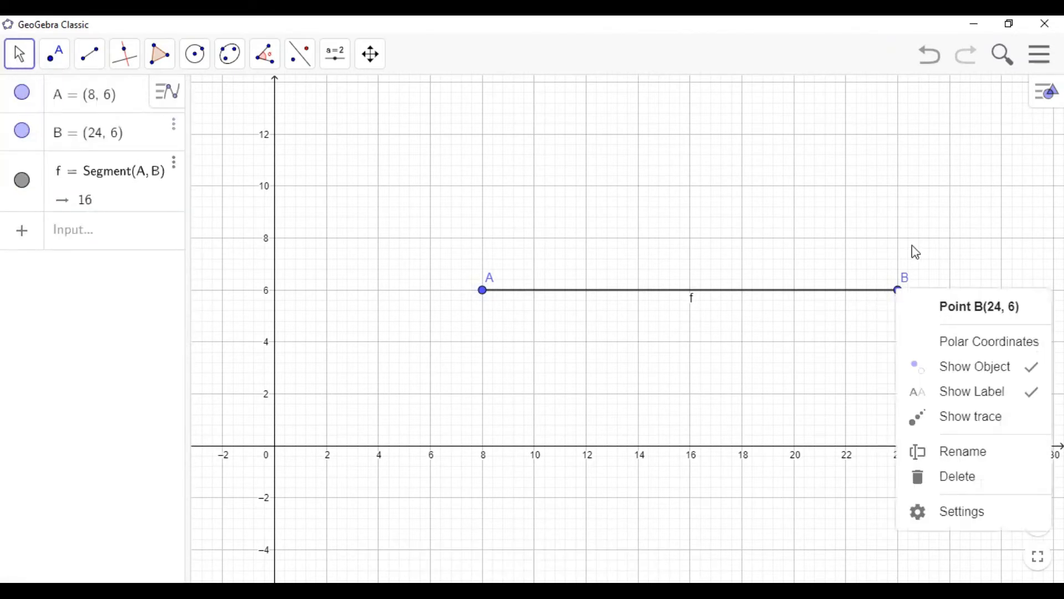
left_click(975, 461)
key("BackSpace")
type("A")
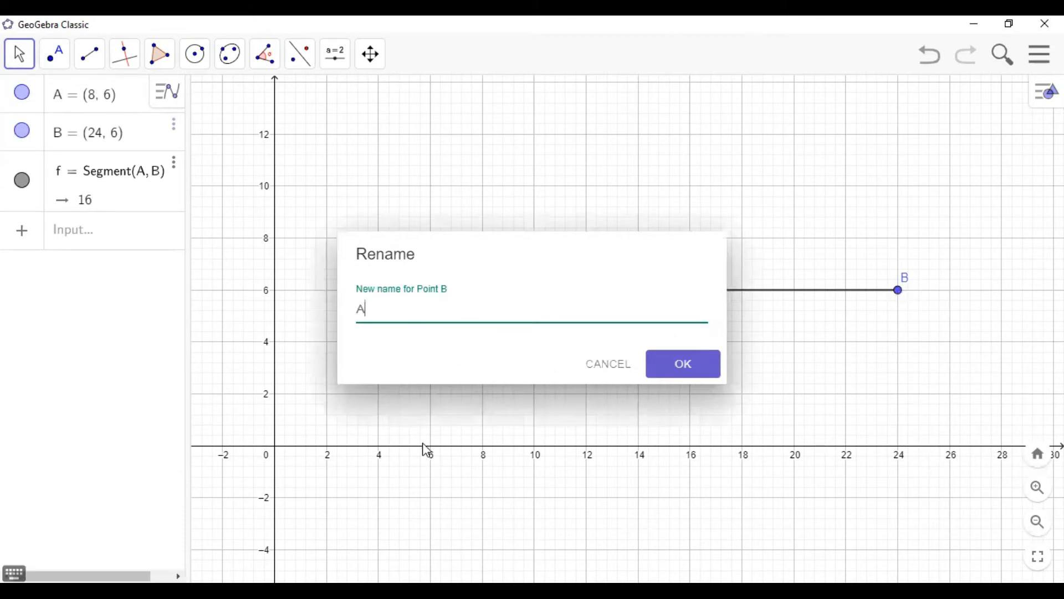
type("'")
left_click(682, 367)
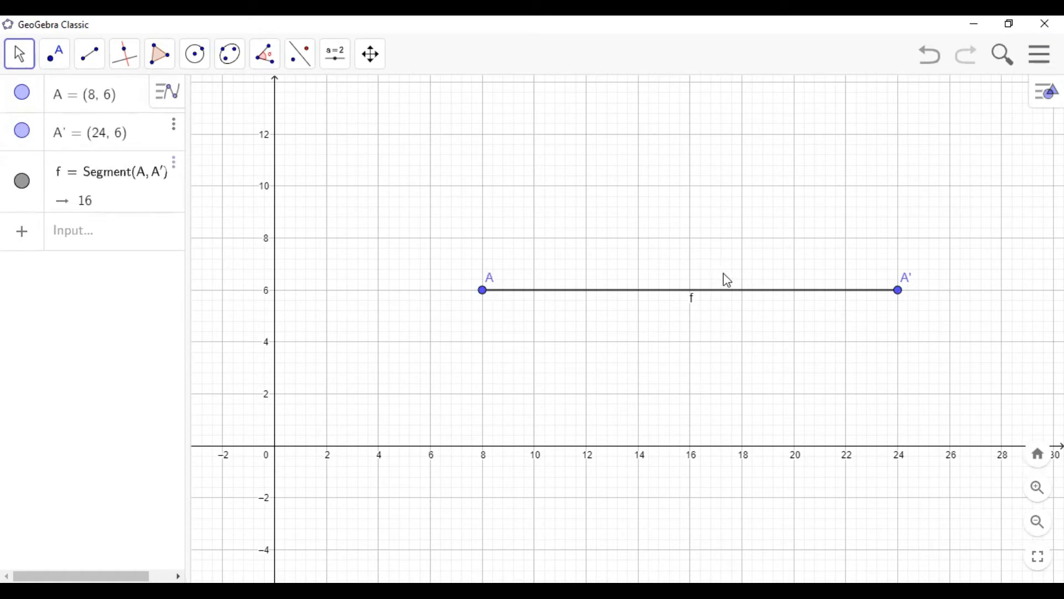
Rename the segment between A and A' as a
right_click(693, 292)
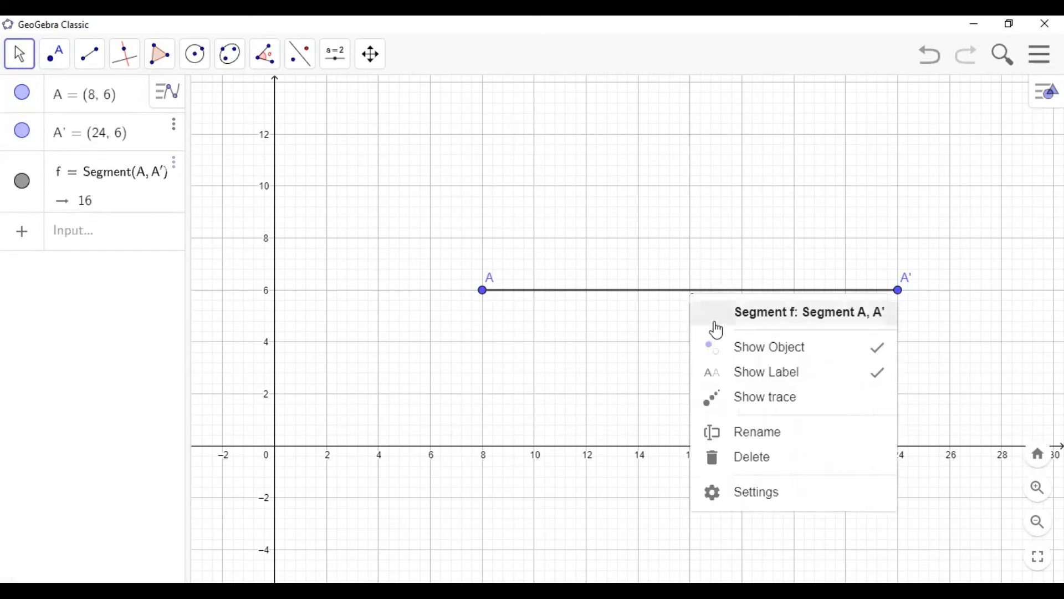
left_click(738, 438)
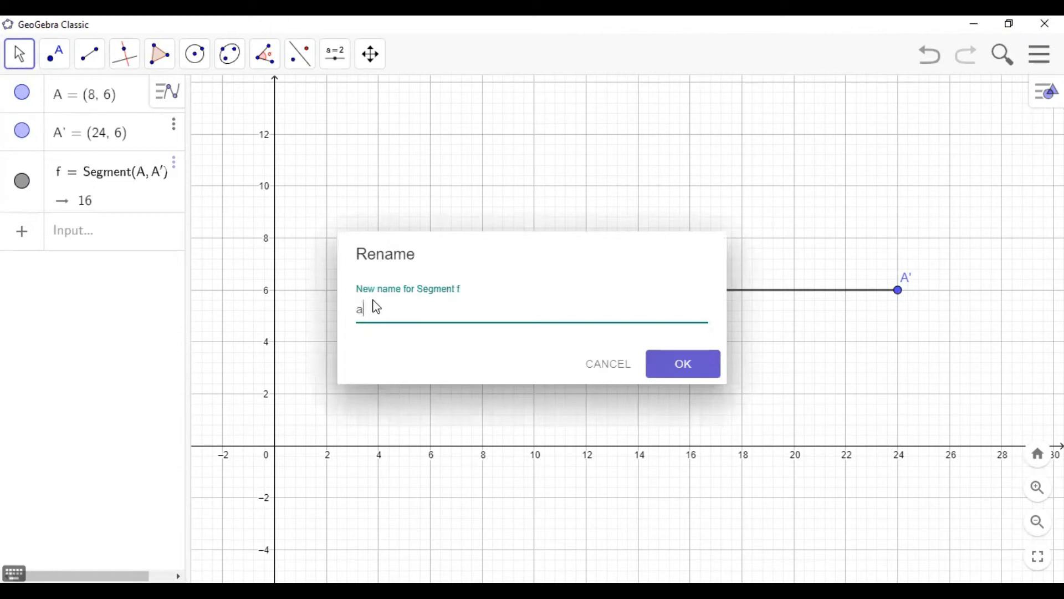
type("a")
left_click(702, 372)
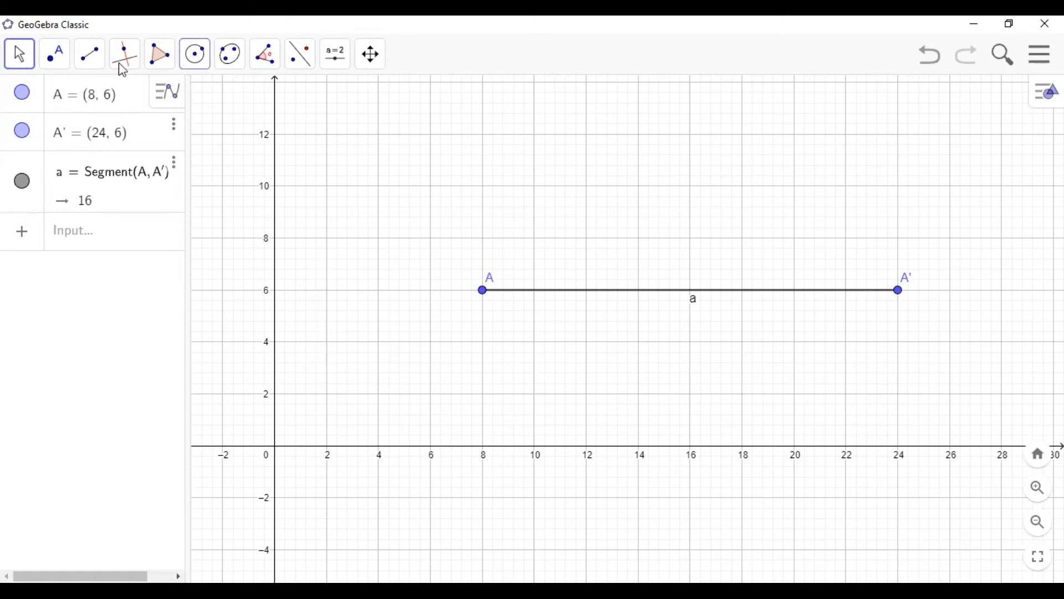
Construct the midpoint of A and A' and rename it O
left_click(56, 54)
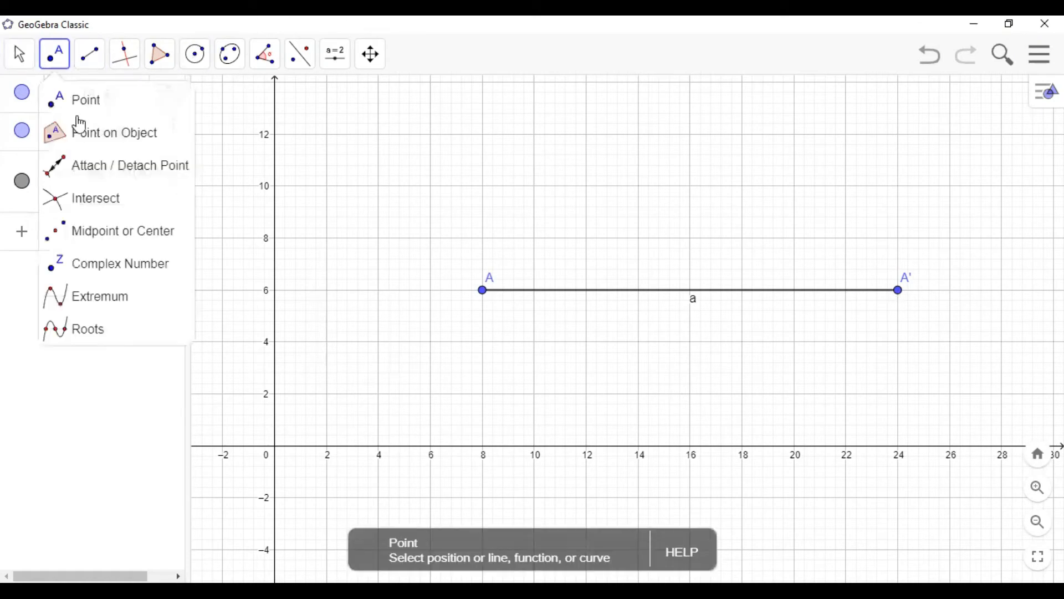
left_click(160, 240)
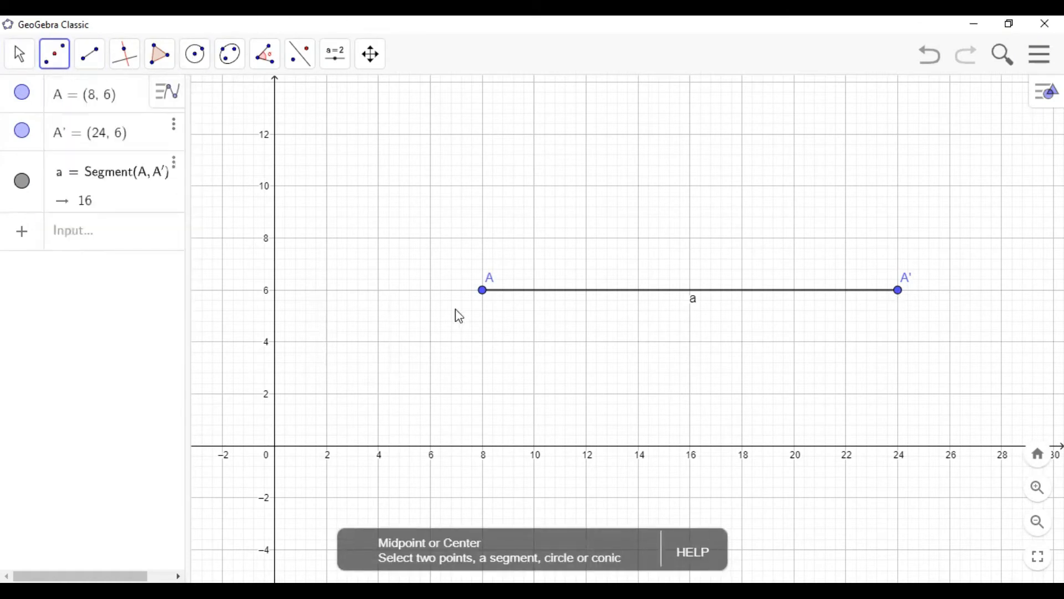
left_click(483, 295)
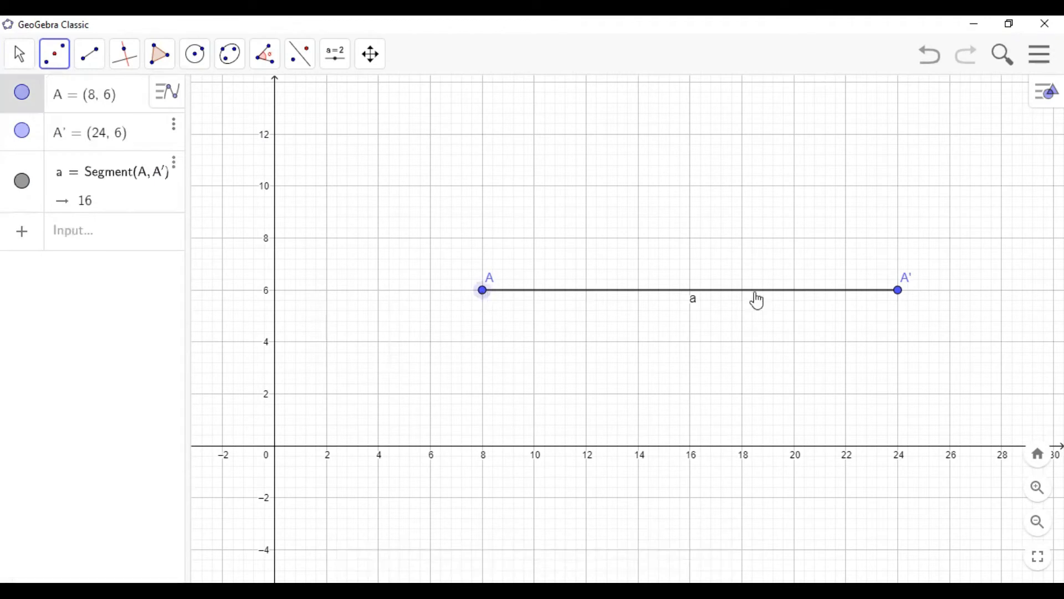
left_click(898, 290)
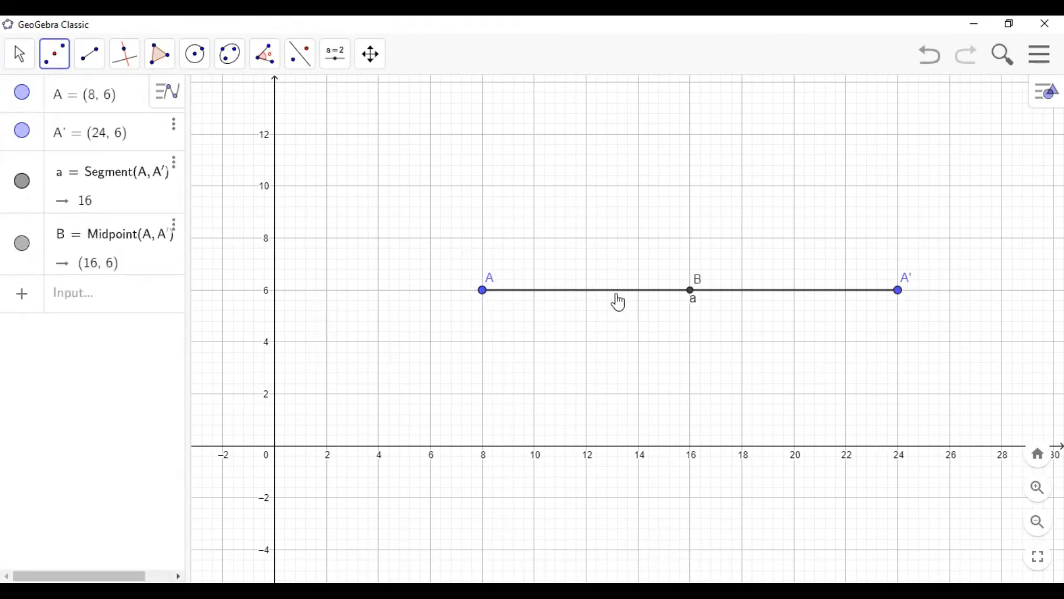
right_click(690, 294)
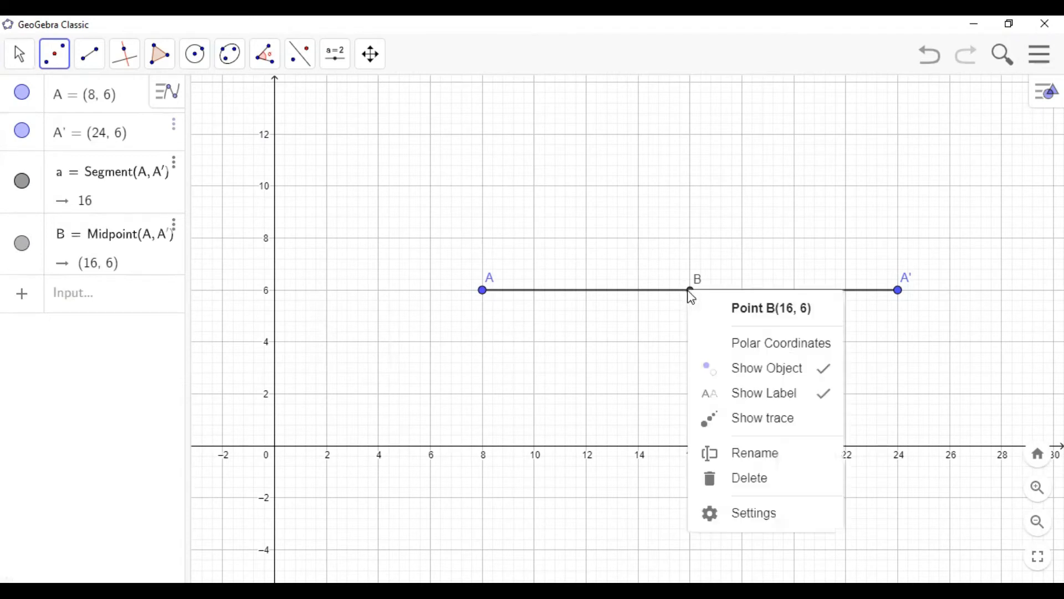
left_click(737, 452)
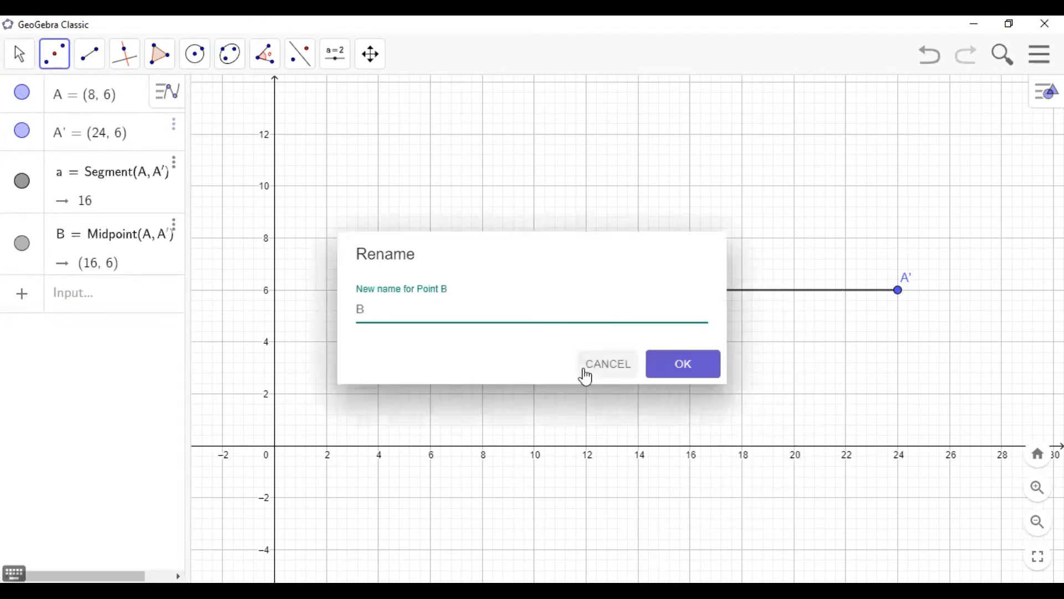
left_click(713, 364)
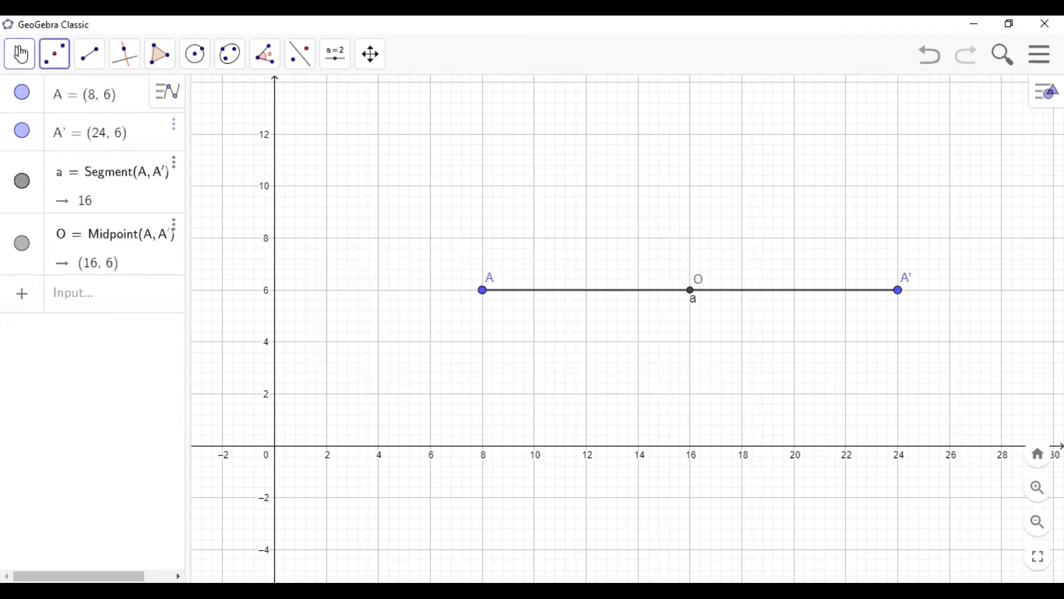
Draw a segment from the midpoint O to A'
left_click(88, 62)
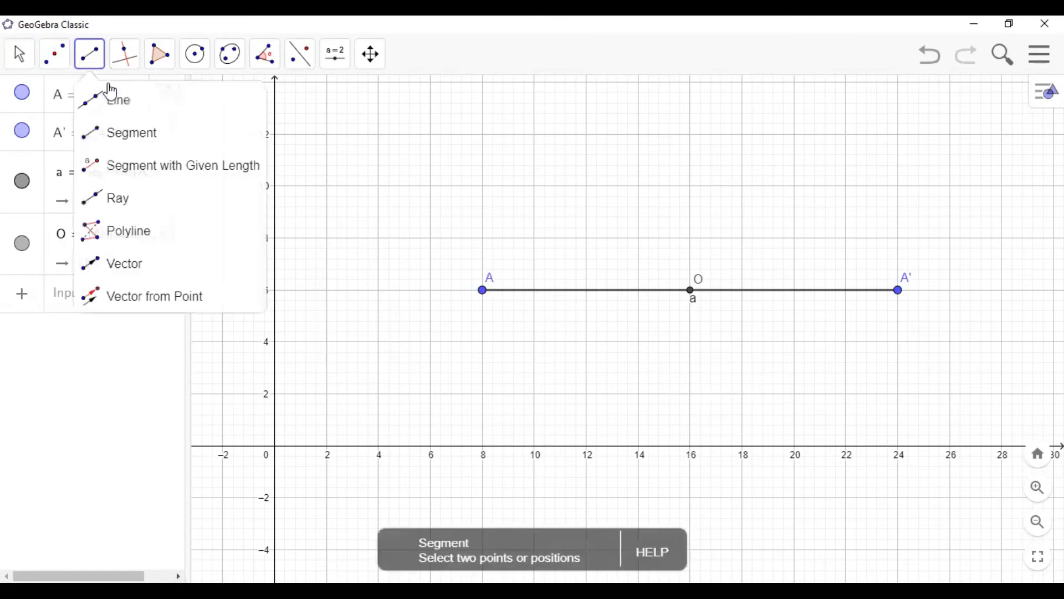
left_click(136, 141)
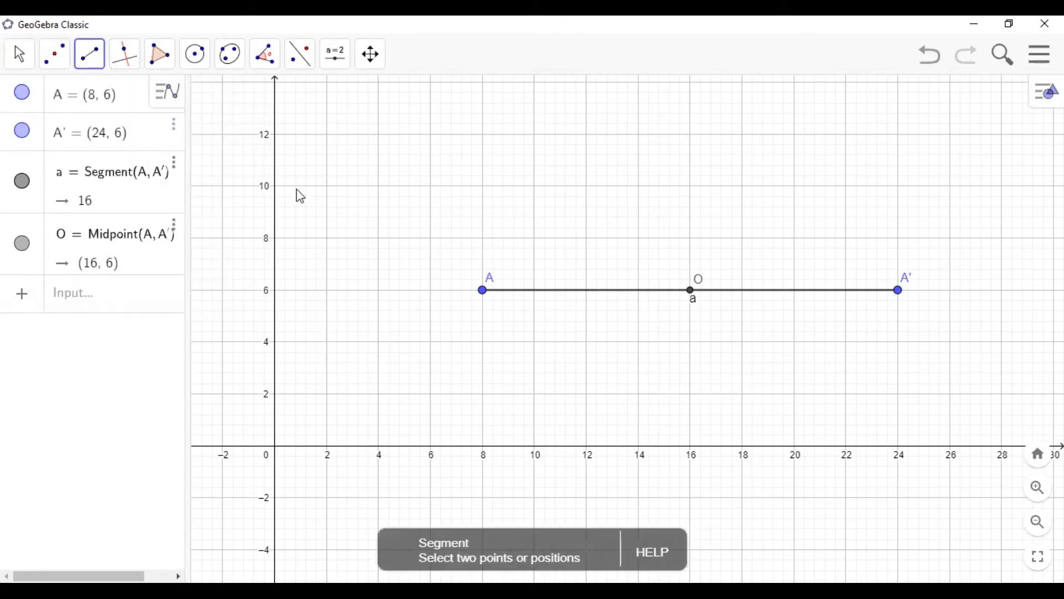
left_click(691, 294)
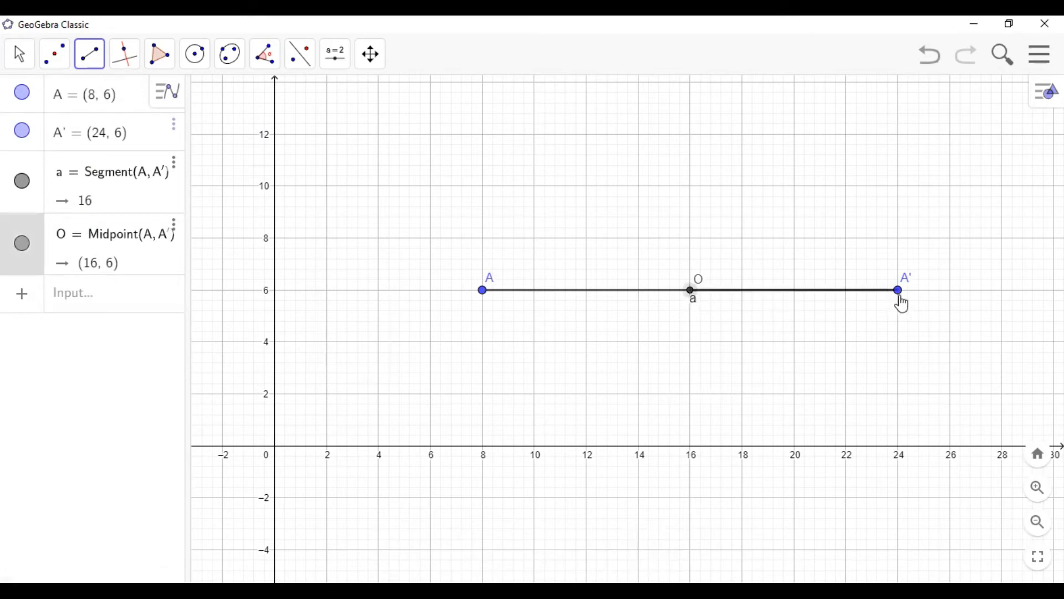
left_click(898, 293)
Rename the segment between O and A' as b and move its label above the segment
left_click(20, 53)
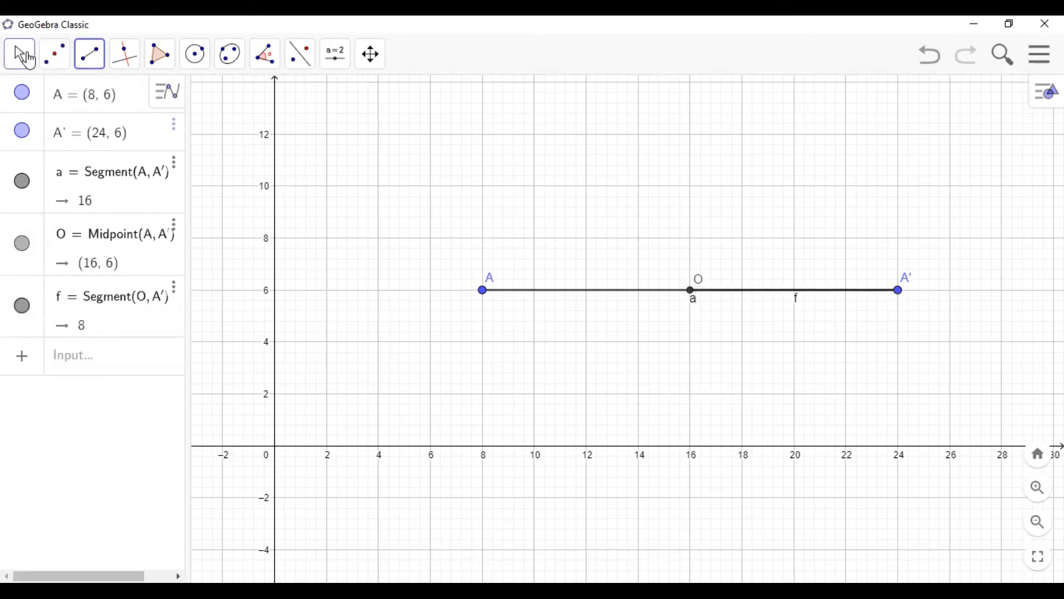
right_click(796, 309)
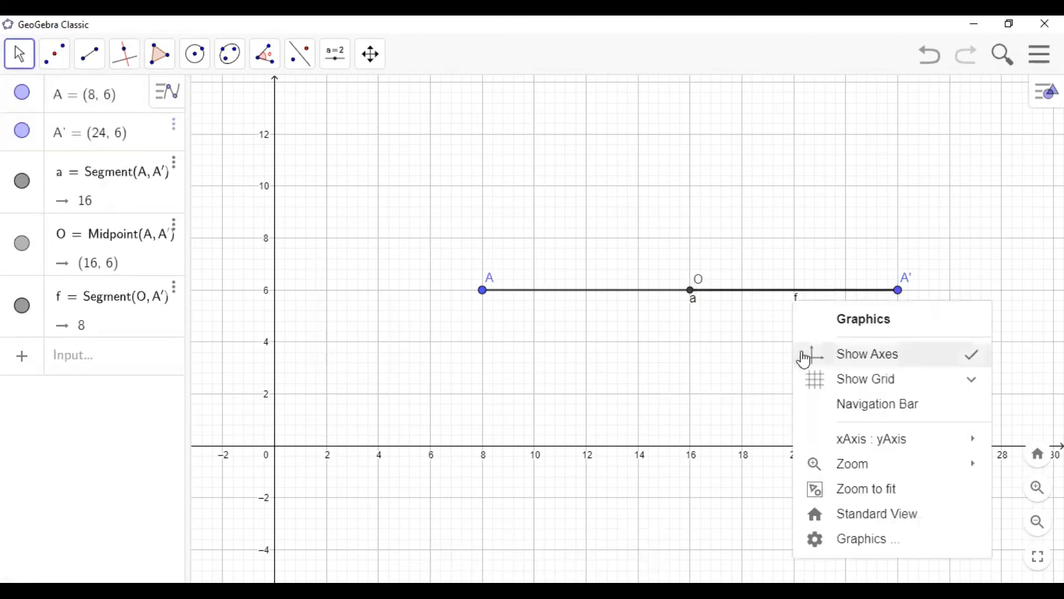
left_click(790, 304)
right_click(798, 305)
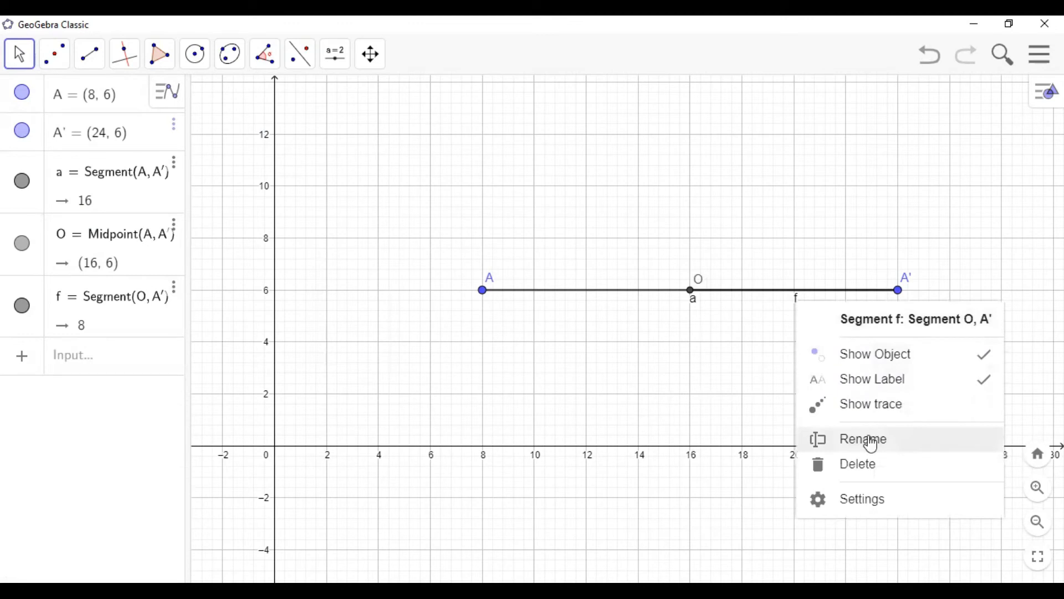
left_click(870, 442)
key("BackSpace")
type("b")
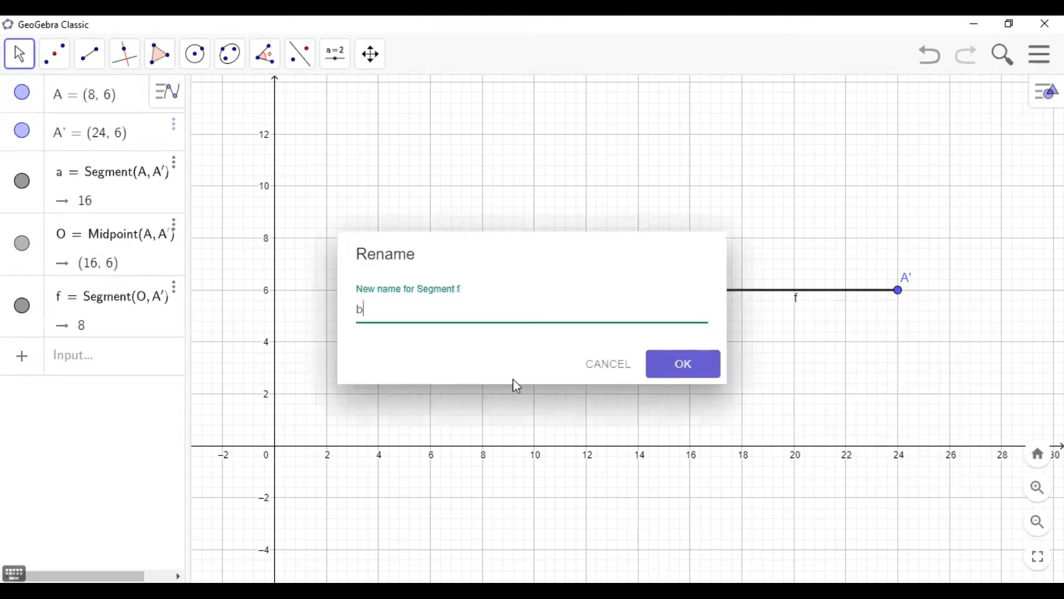
left_click(704, 366)
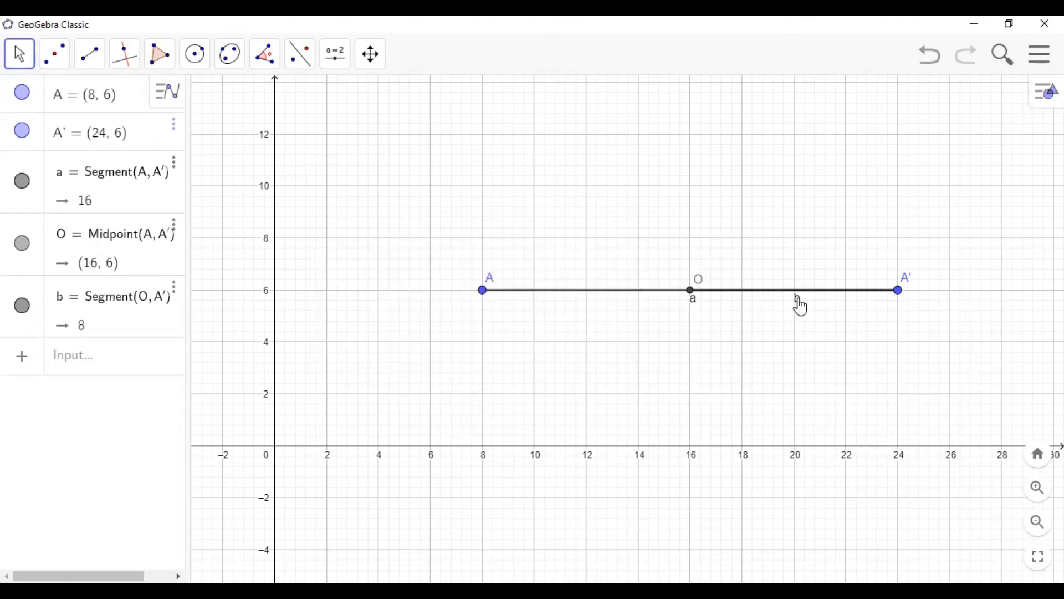
left_click_drag(800, 305, 804, 281)
Place a point on segment a between O and A' at about (21.74, 6) and rename it F
left_click(54, 54)
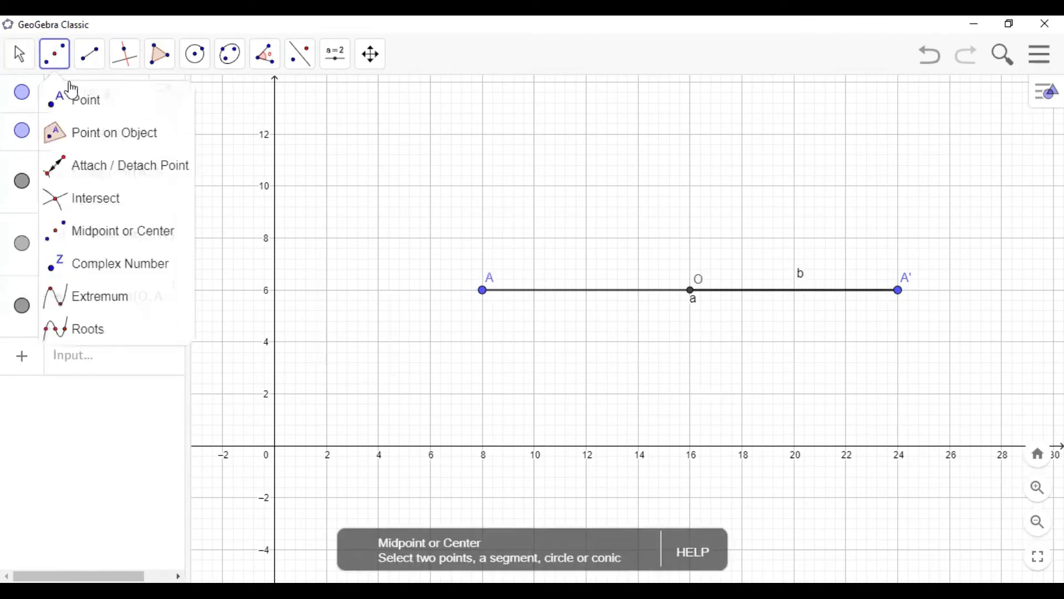
left_click(79, 113)
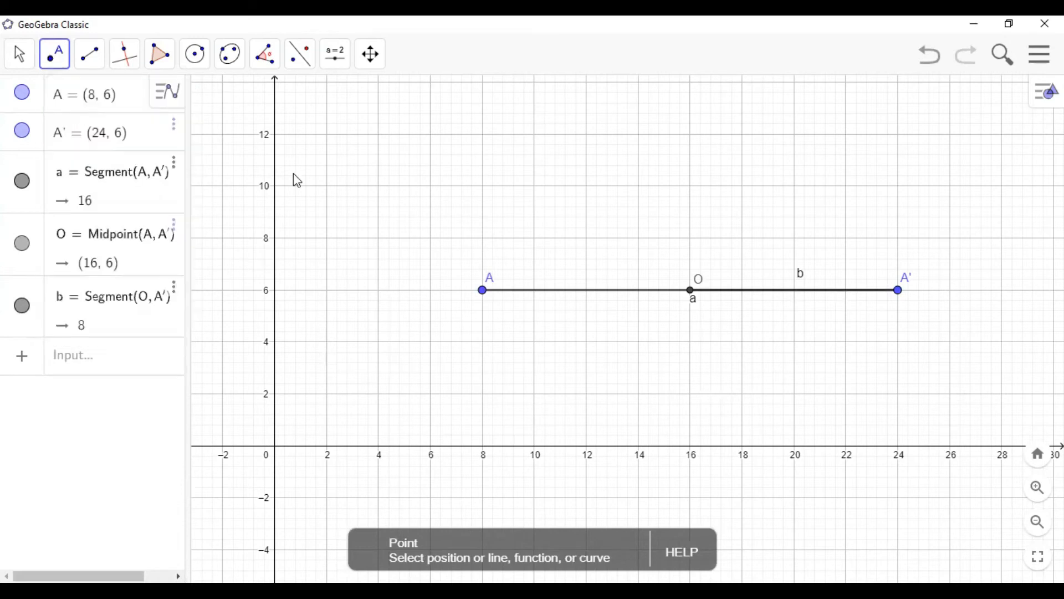
left_click(840, 290)
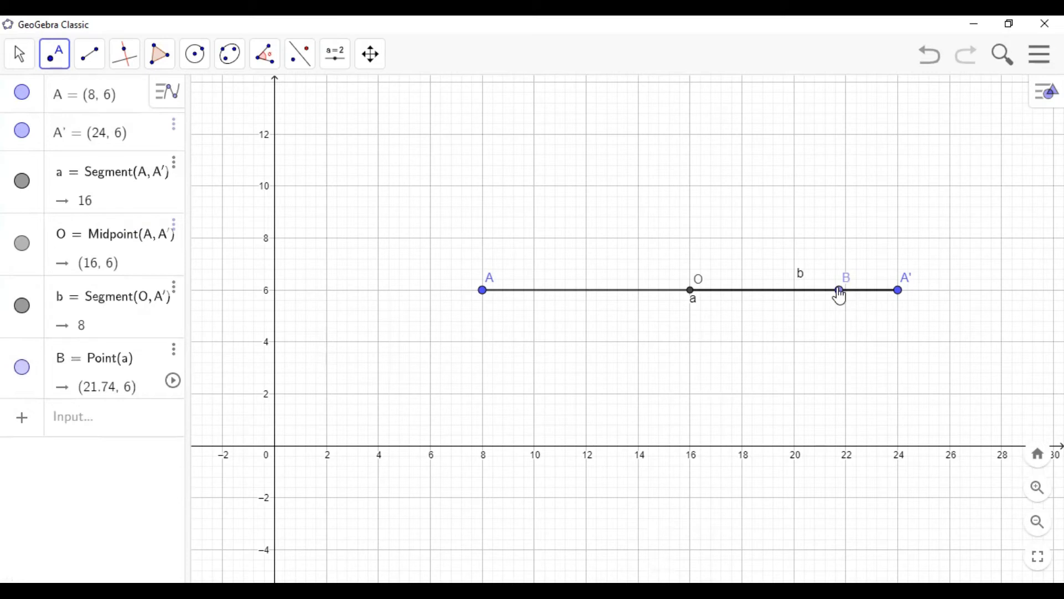
right_click(840, 293)
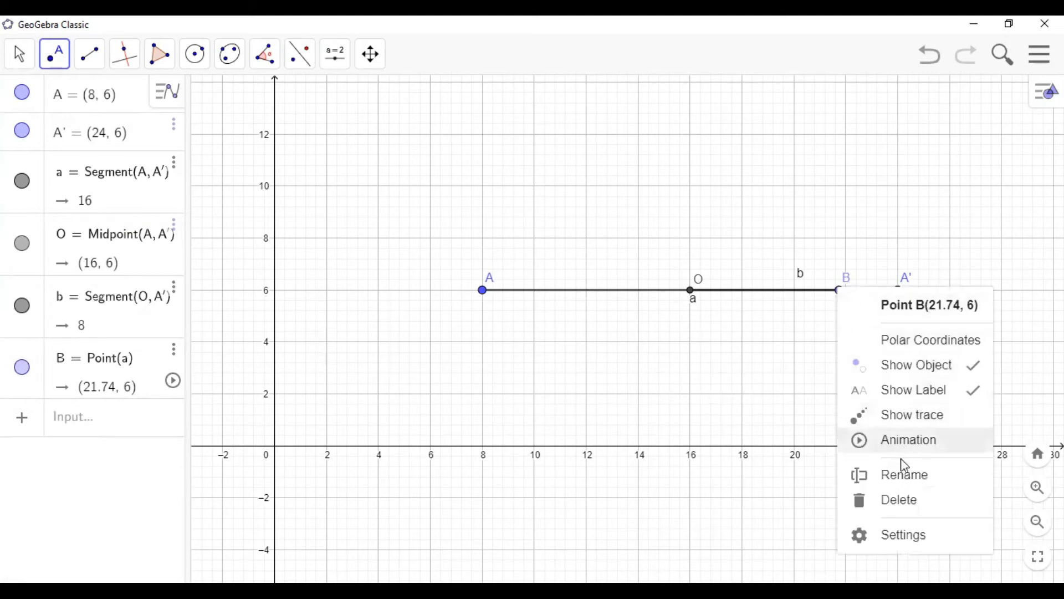
left_click(899, 478)
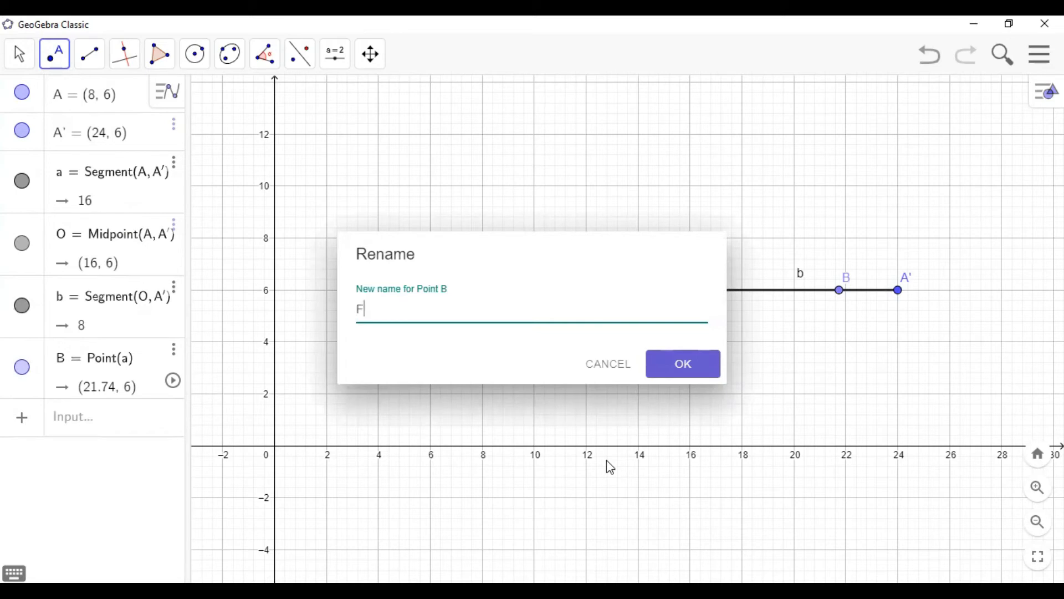
left_click(691, 363)
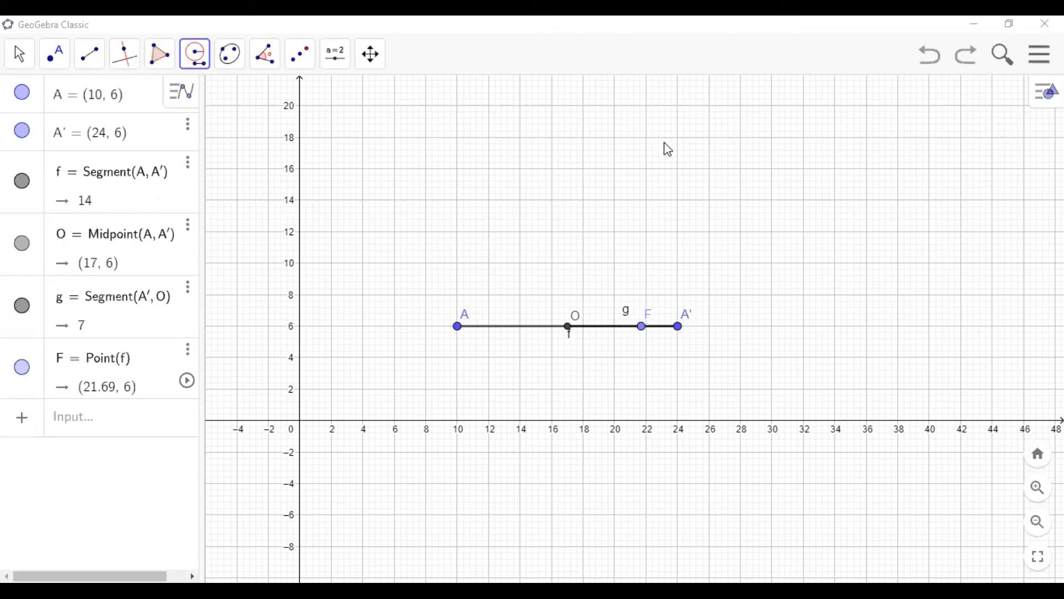
Reflect point F about the midpoint O
left_click(305, 66)
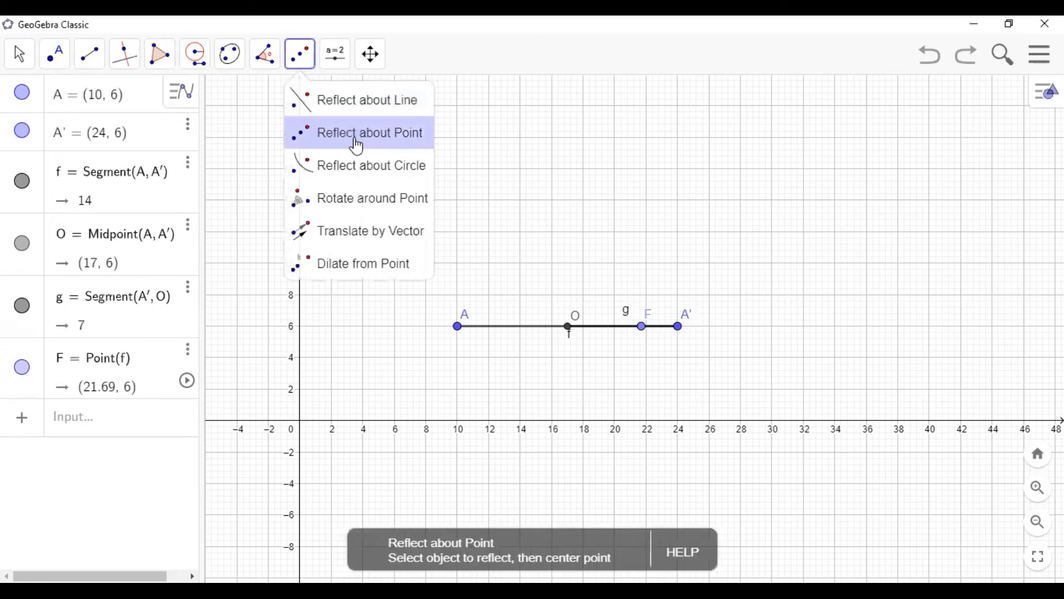
left_click(357, 146)
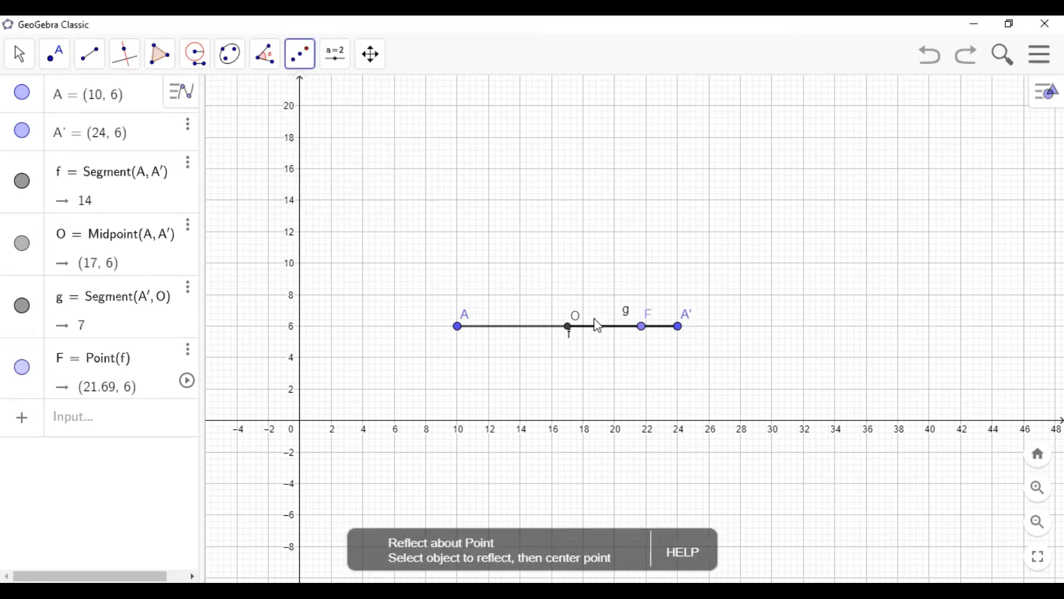
left_click(640, 330)
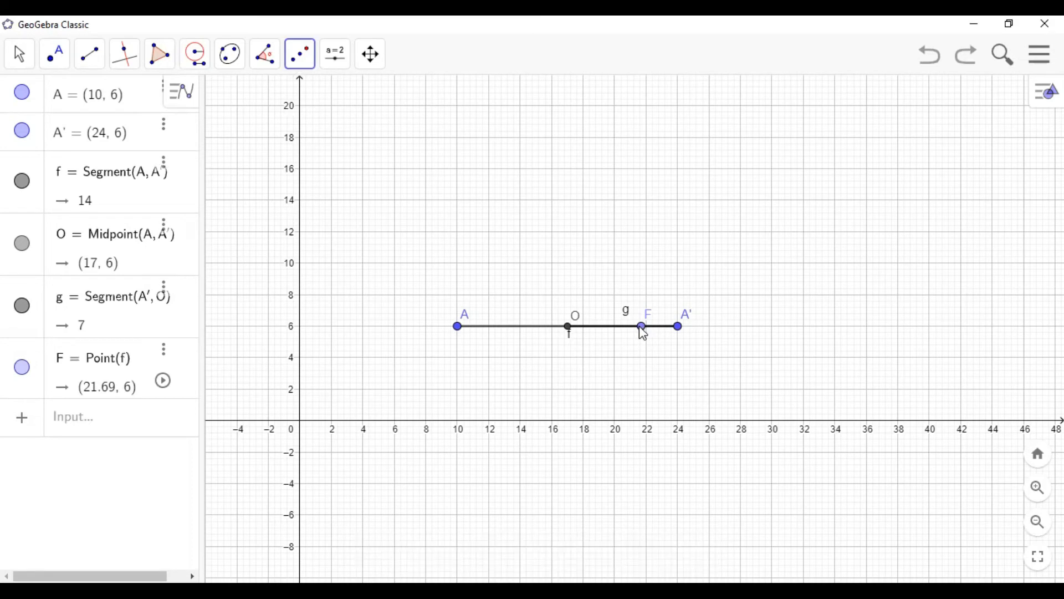
left_click(569, 328)
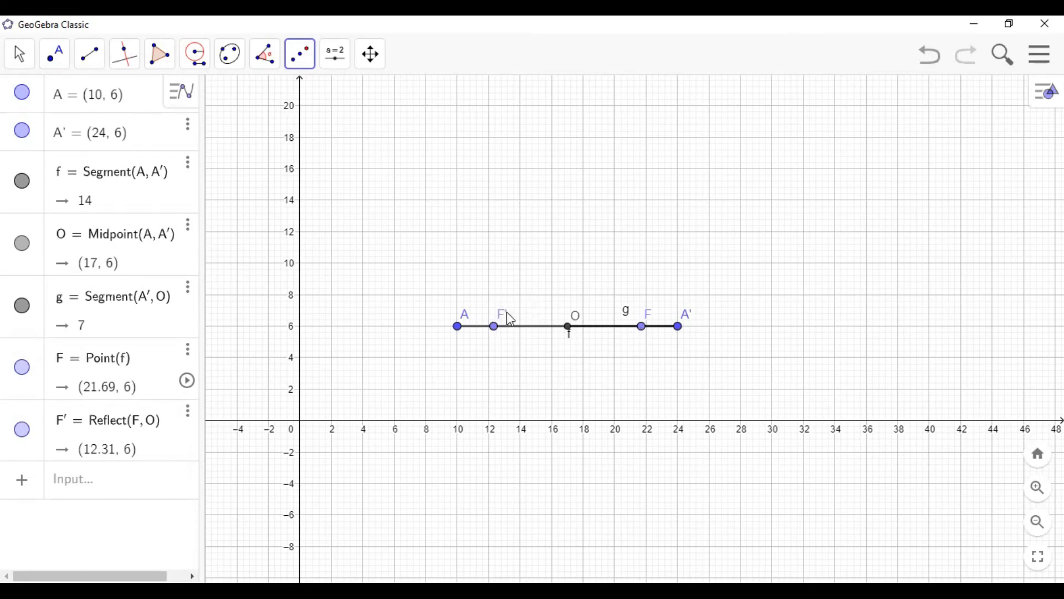
Draw a segment between the symmetric points F' and F
left_click(89, 66)
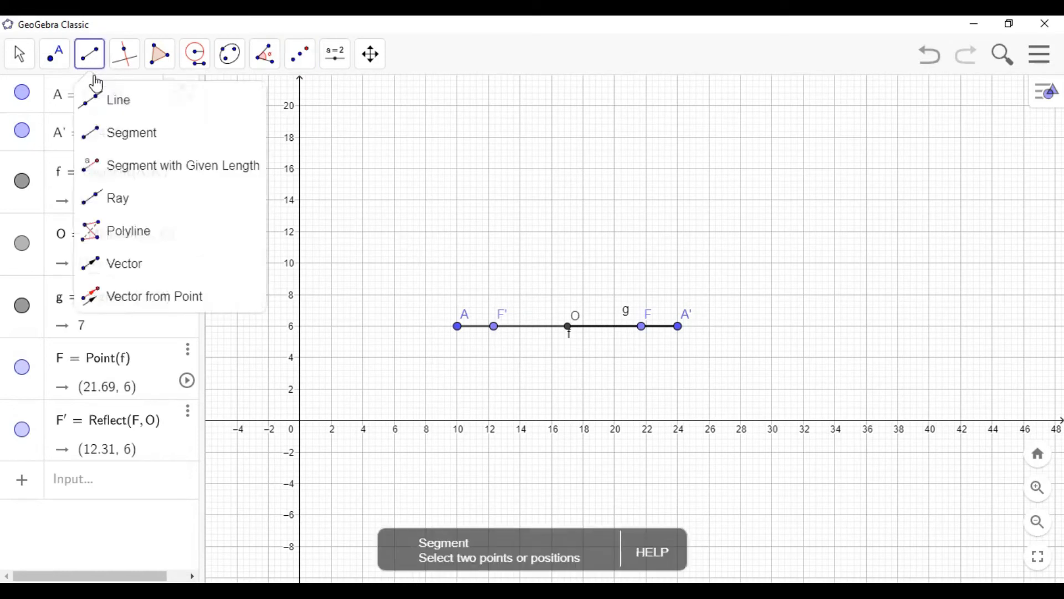
left_click(123, 141)
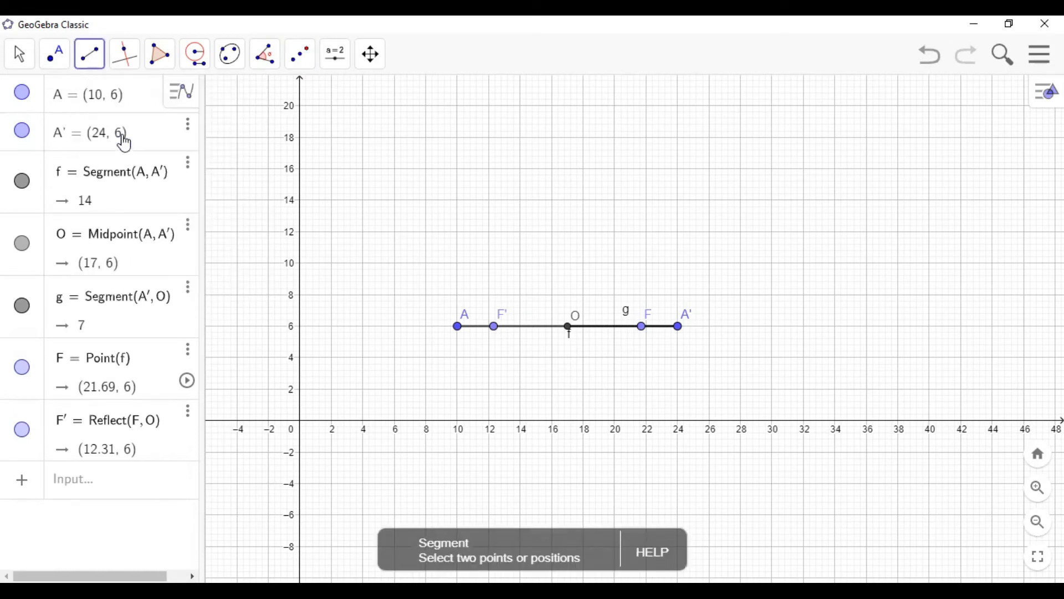
left_click(494, 329)
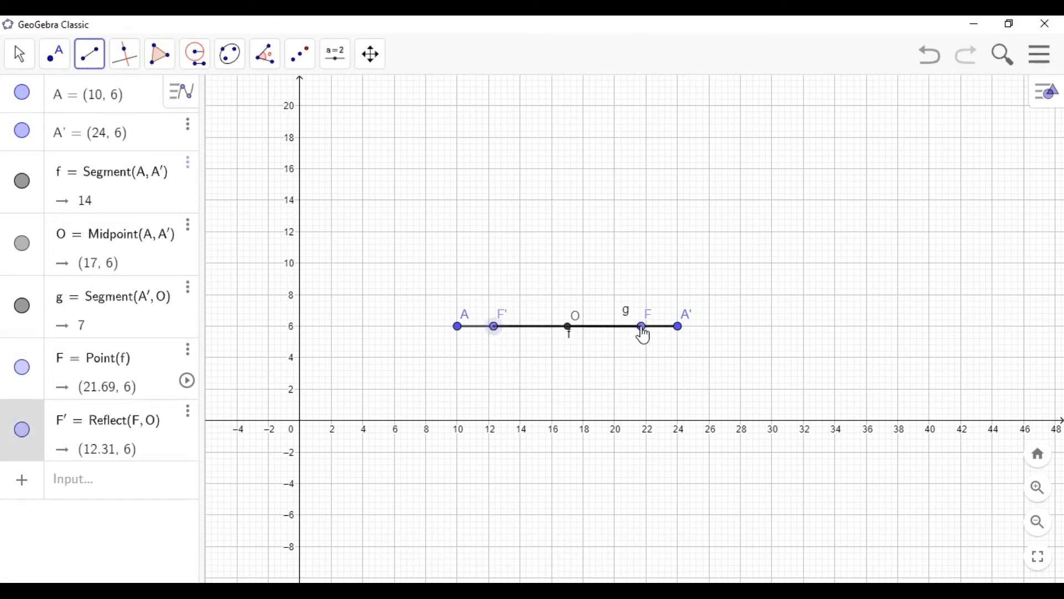
left_click(642, 328)
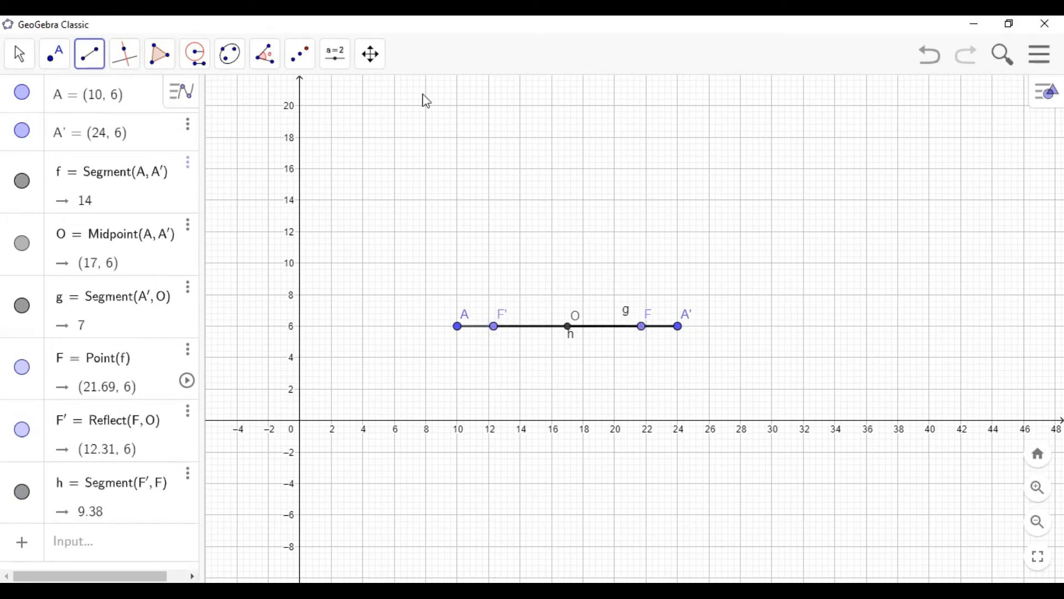
Place a point on segment AA' between O and F at about (18.77, 6)
left_click(55, 55)
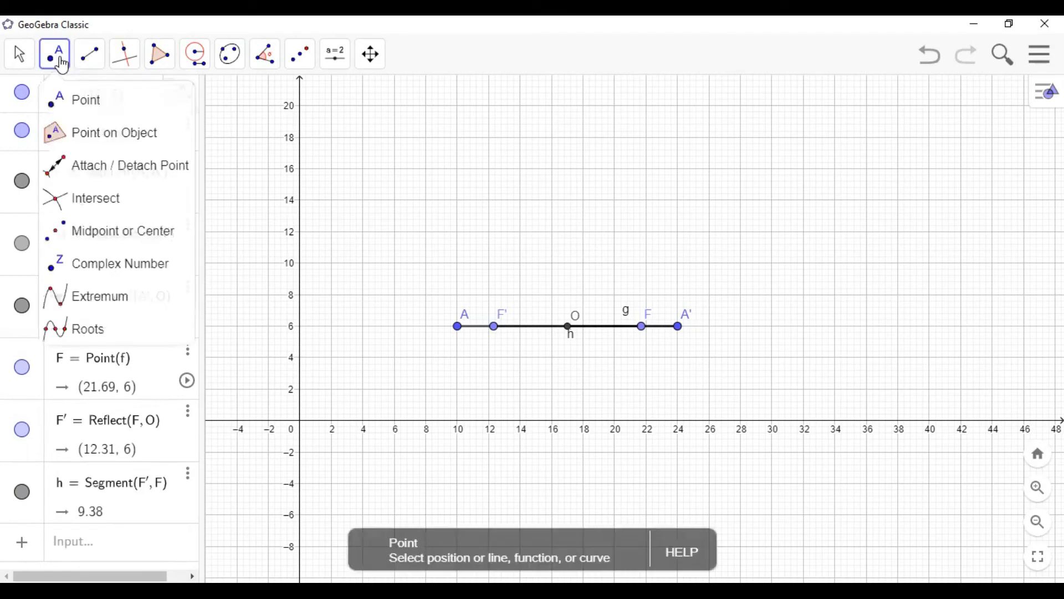
left_click(76, 104)
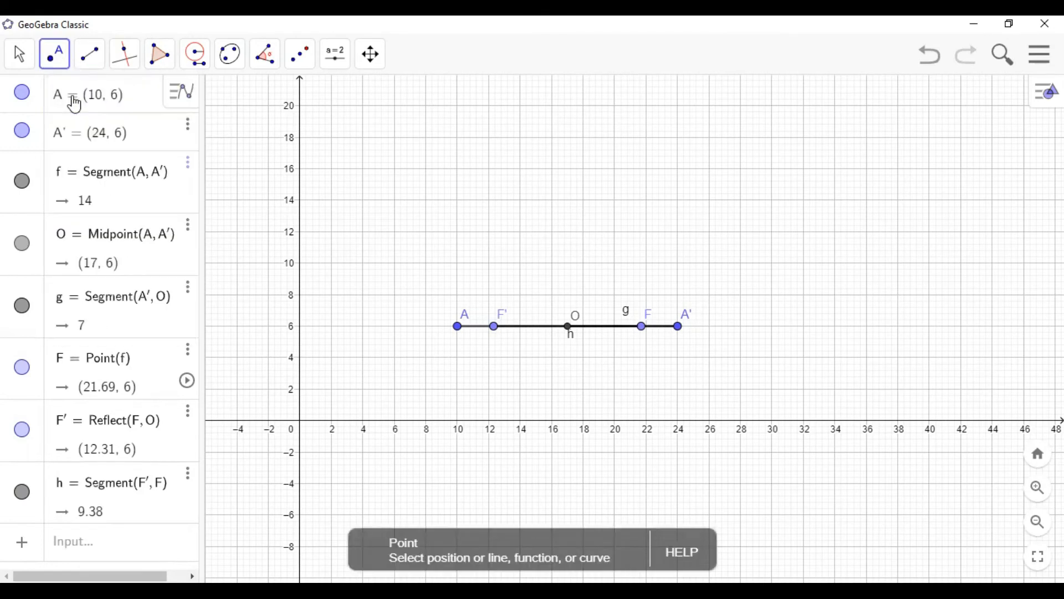
left_click(596, 328)
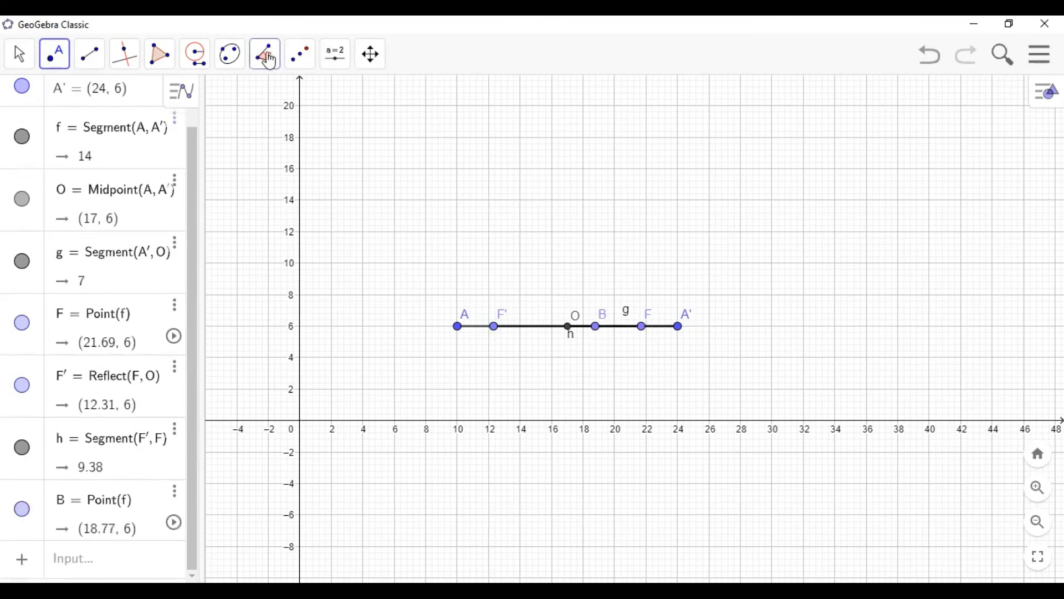
Draw a Compass circle centred at F with the distance from A' to B as its radius
left_click(208, 69)
mouse_move(322, 79)
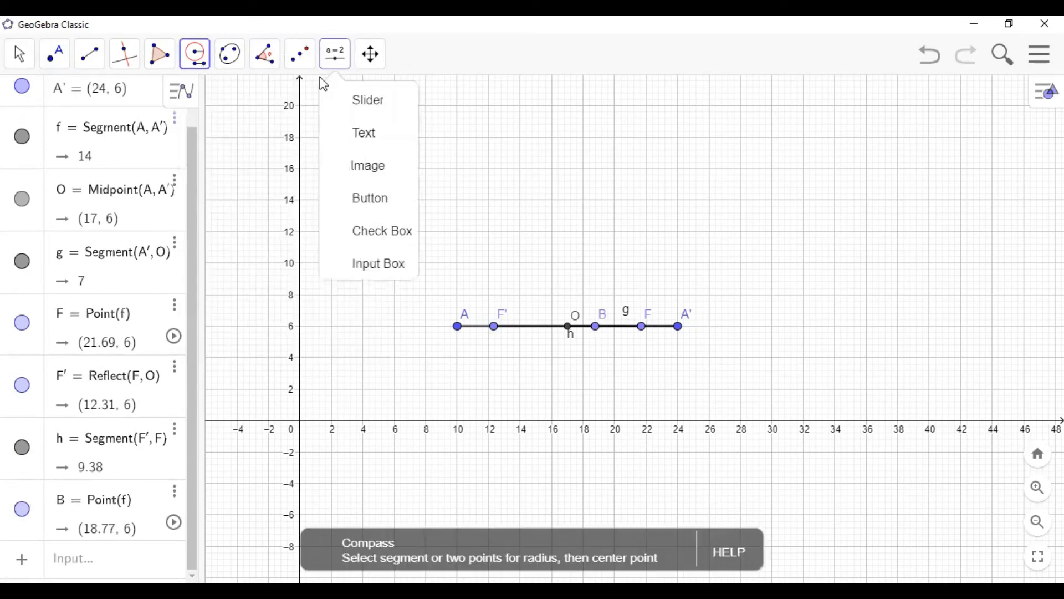
left_click(191, 53)
left_click(192, 53)
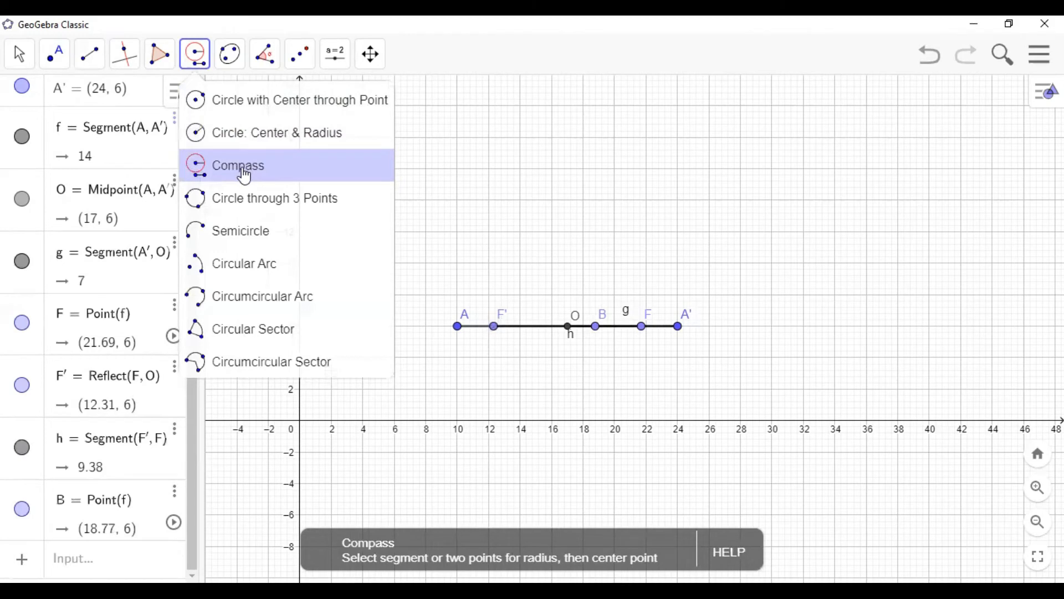
left_click(244, 175)
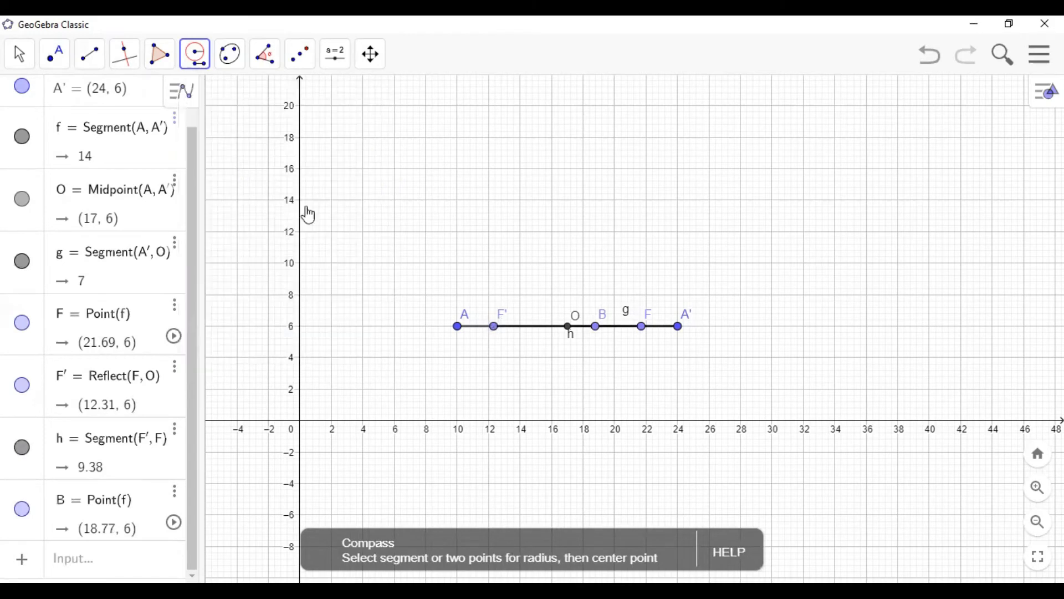
left_click(680, 332)
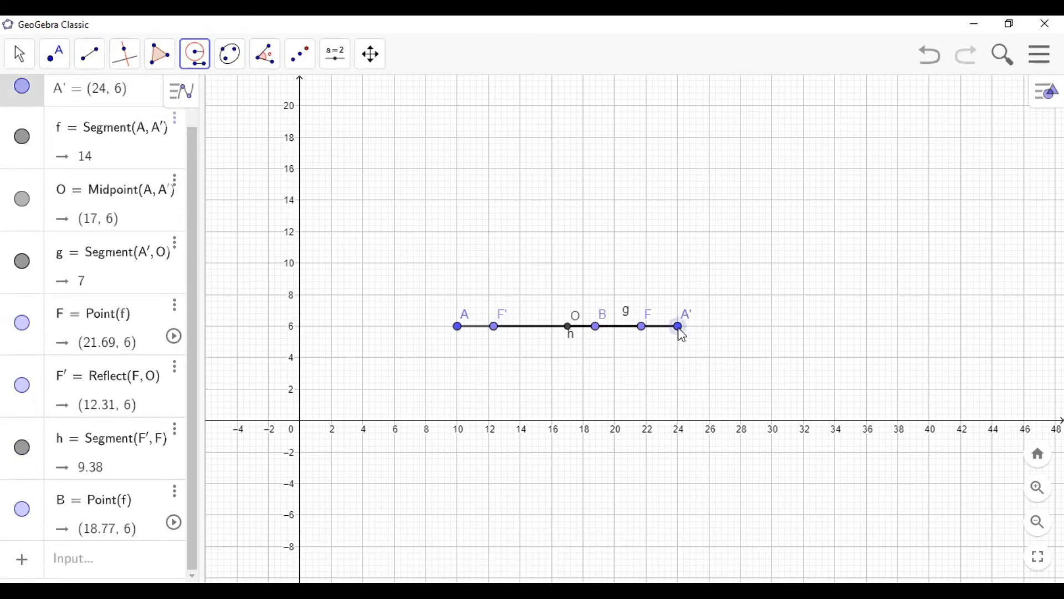
left_click(596, 331)
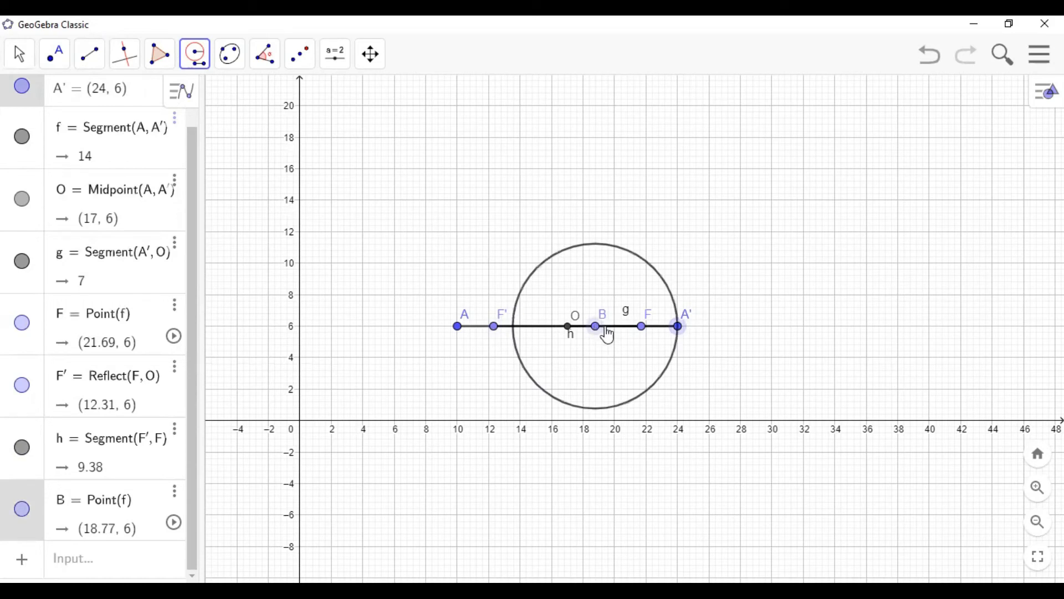
left_click(644, 336)
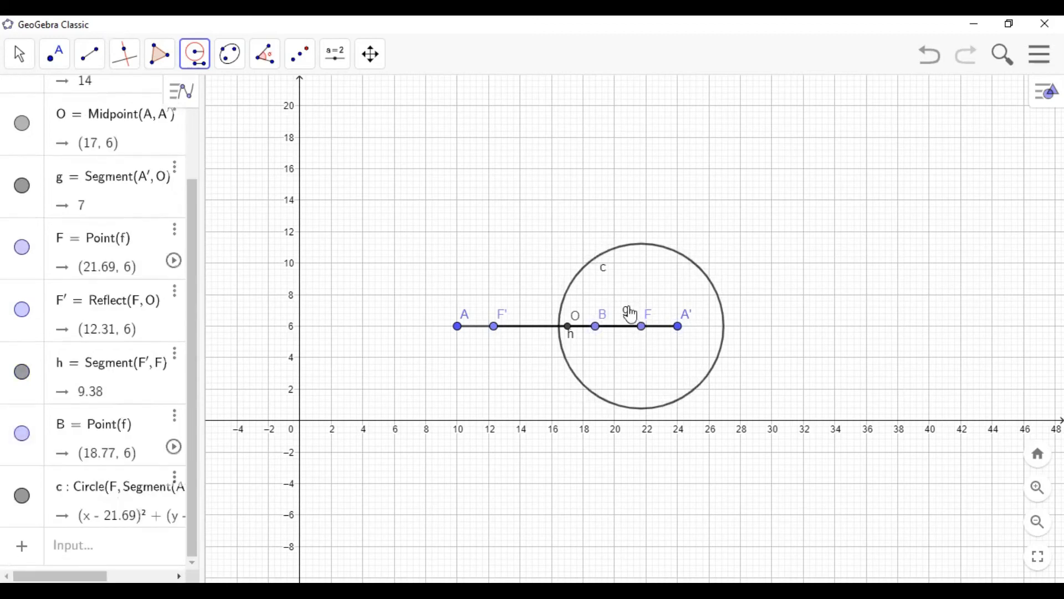
Rename the circle centred at F as L
left_click(17, 60)
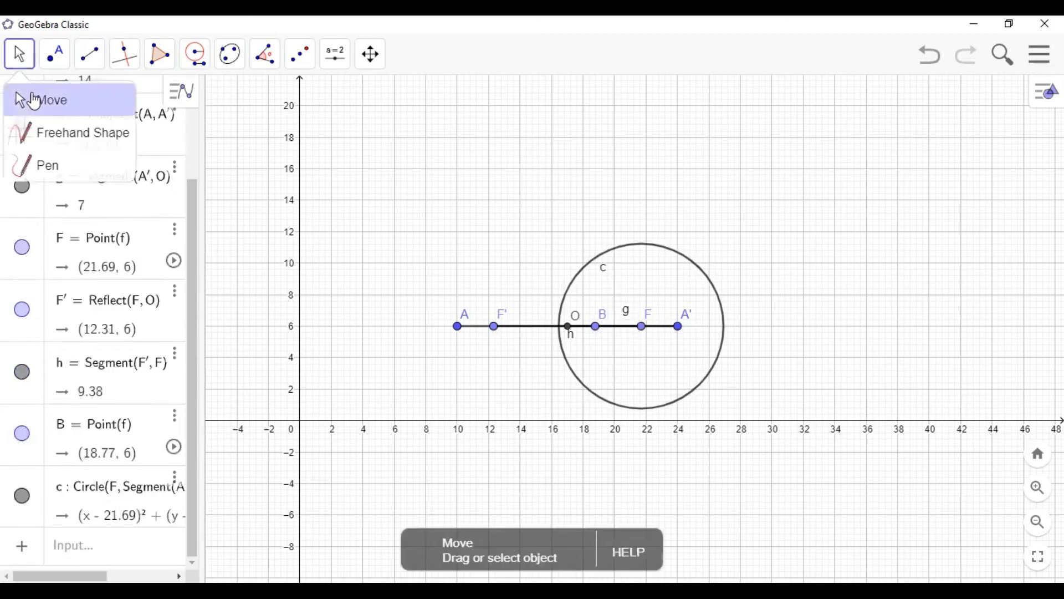
left_click(35, 100)
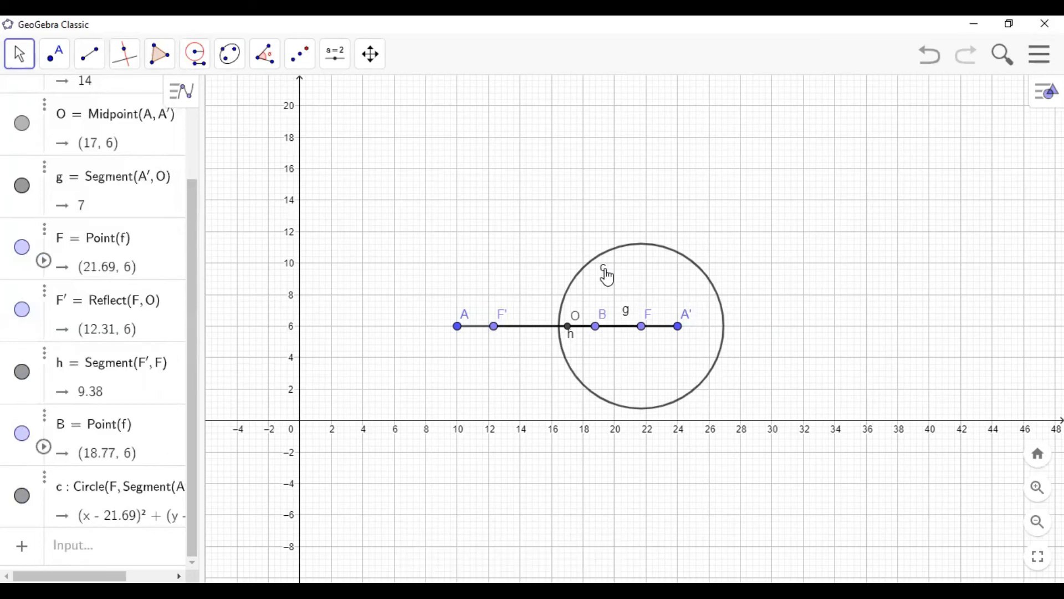
right_click(606, 275)
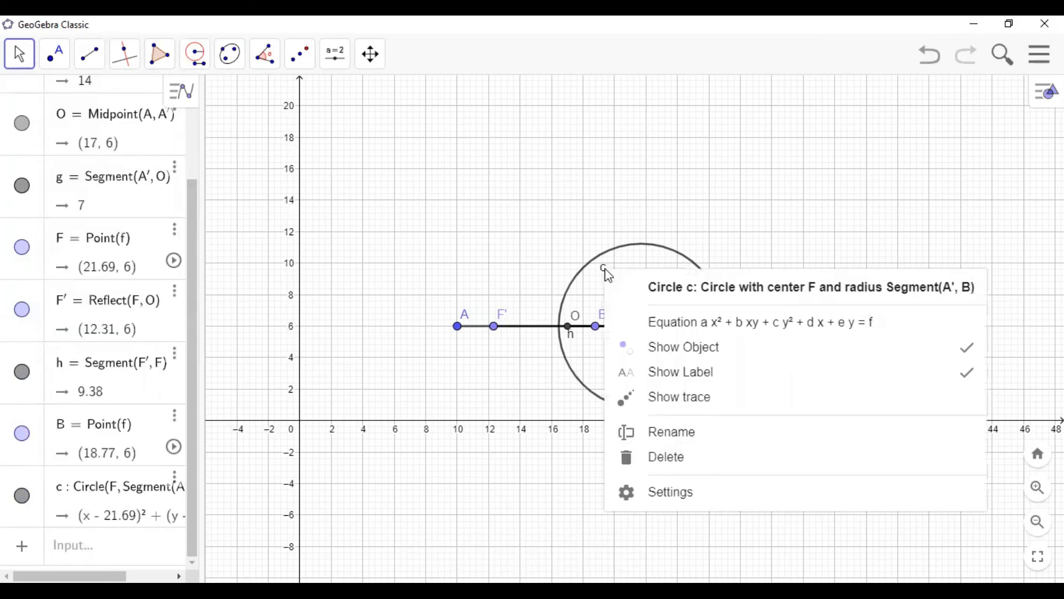
left_click(672, 433)
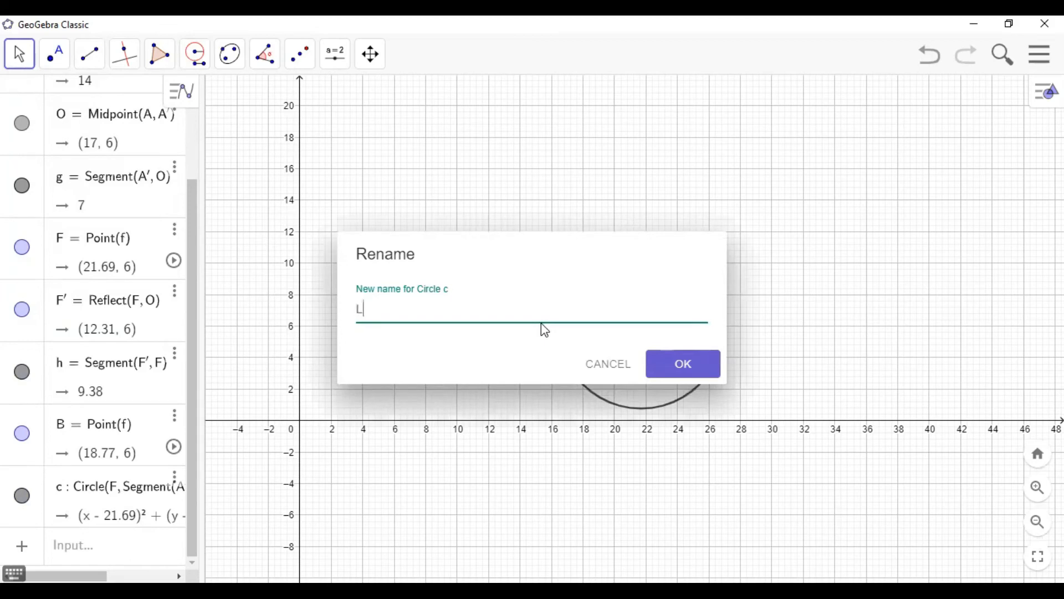
left_click(696, 367)
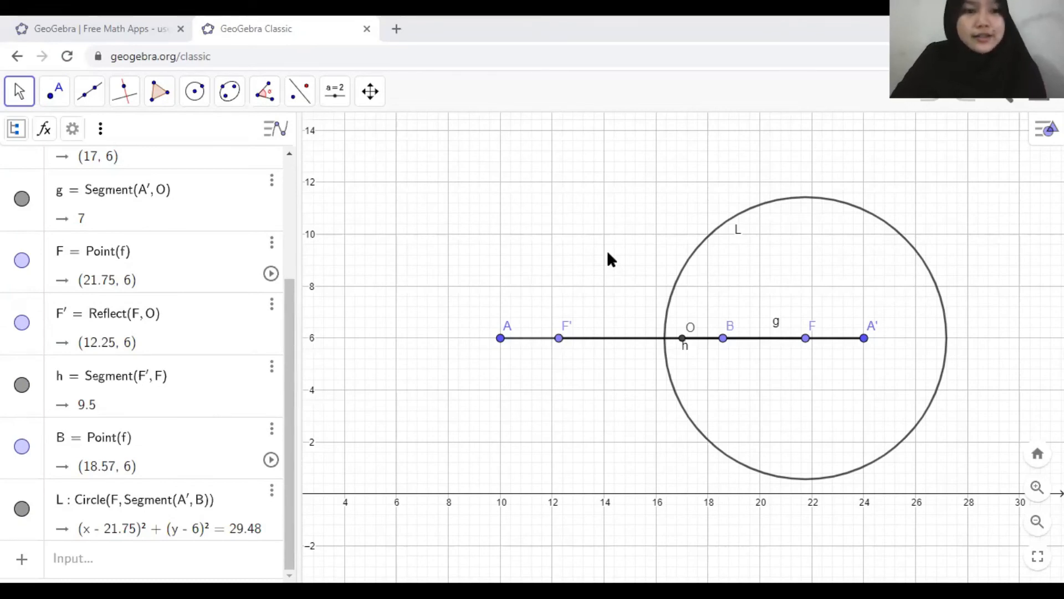
Draw a Compass circle centred at F' with the distance from A to B as its radius
left_click_drag(608, 253, 627, 266)
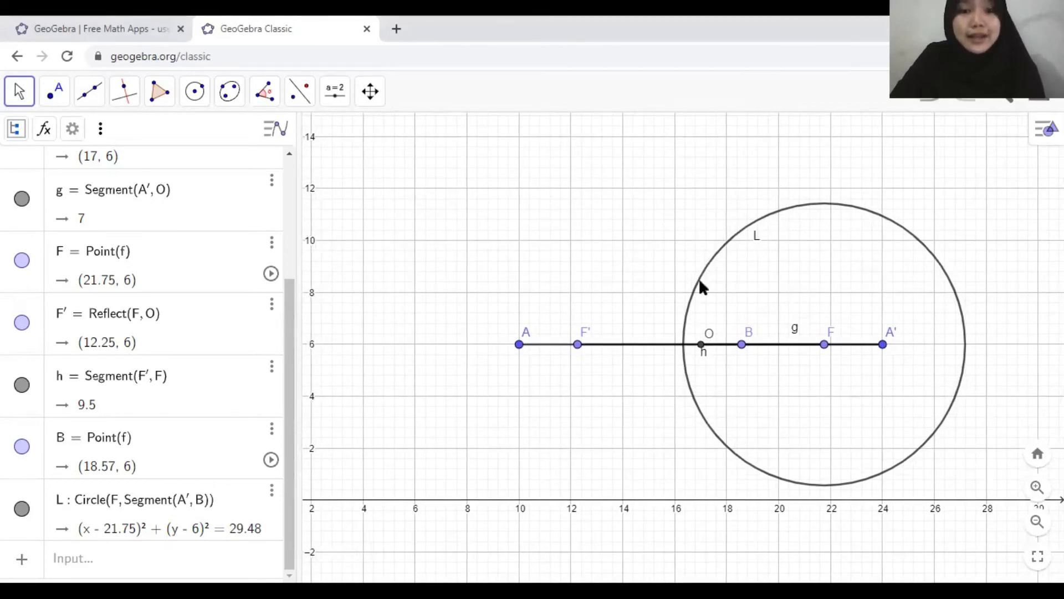
left_click_drag(630, 267, 627, 269)
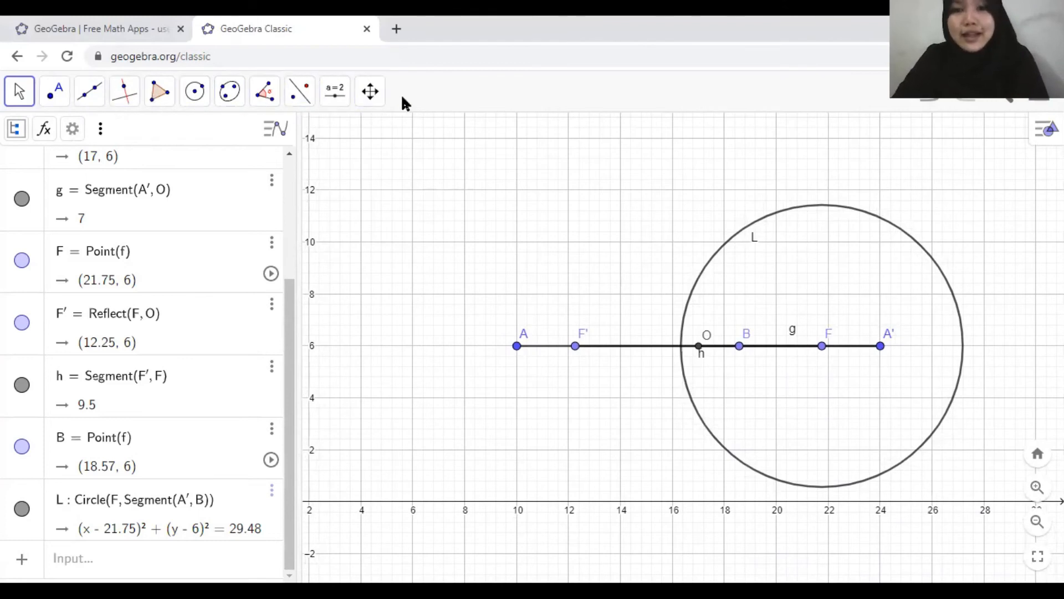
left_click(203, 99)
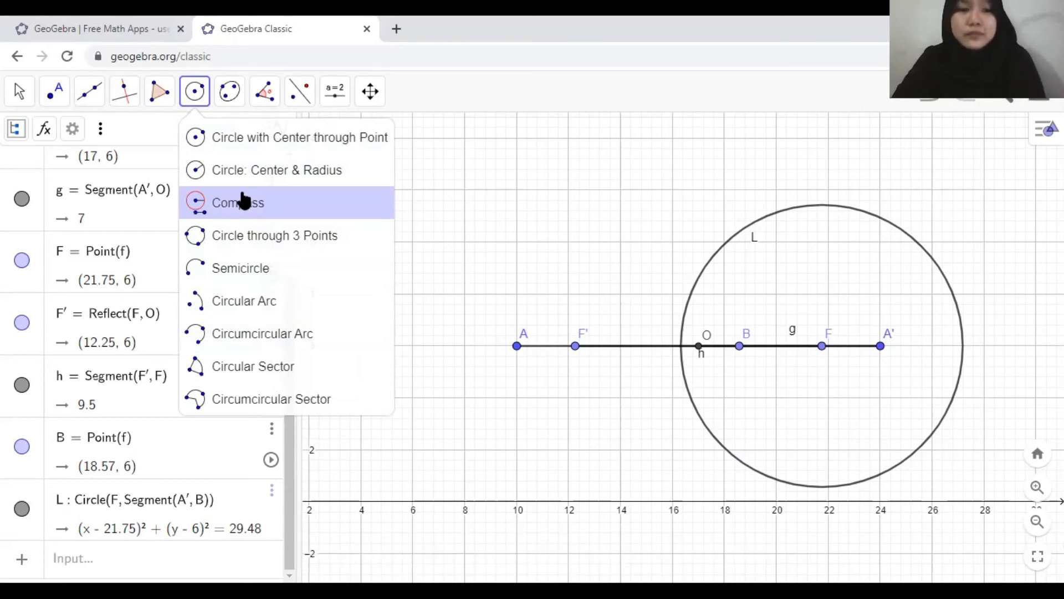
left_click(244, 203)
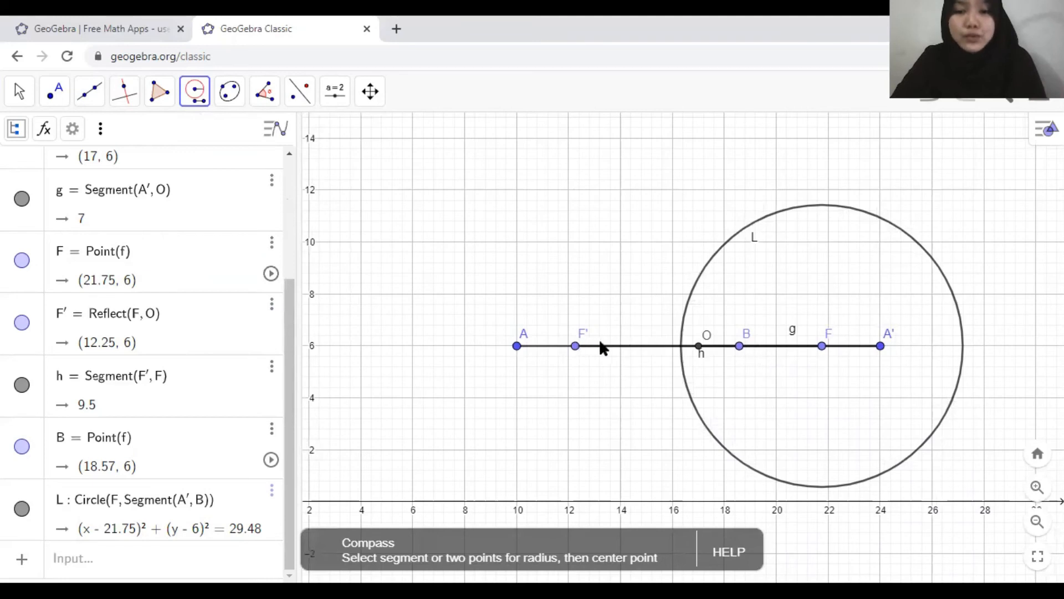
left_click(517, 347)
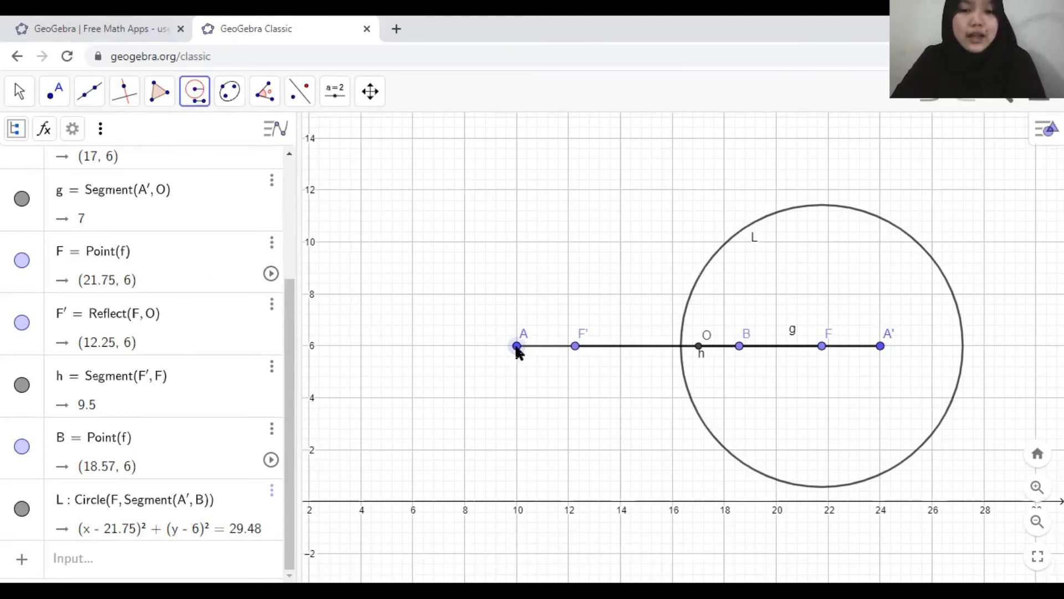
left_click(739, 347)
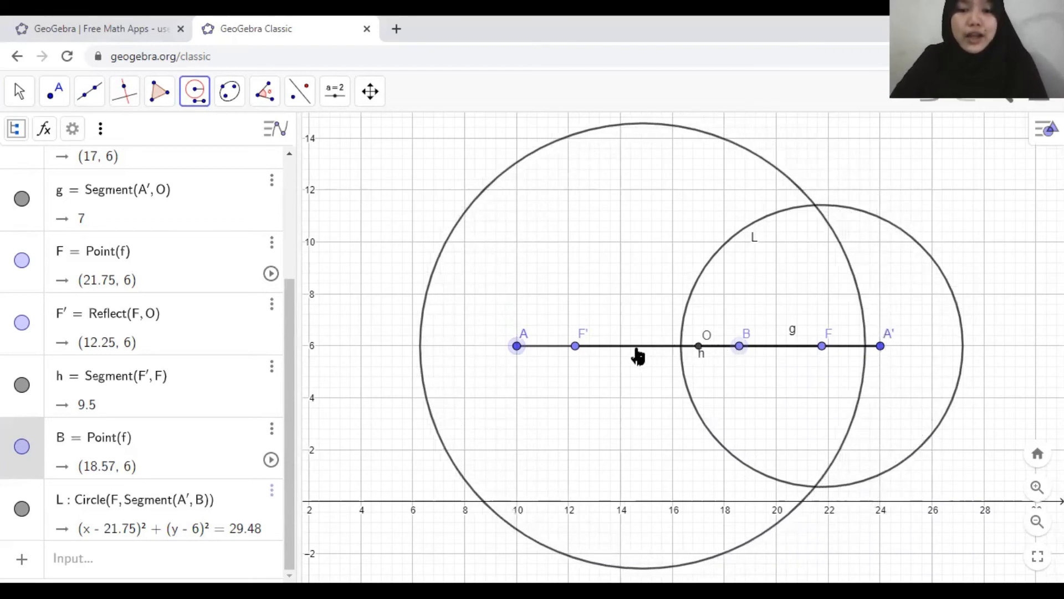
left_click(574, 347)
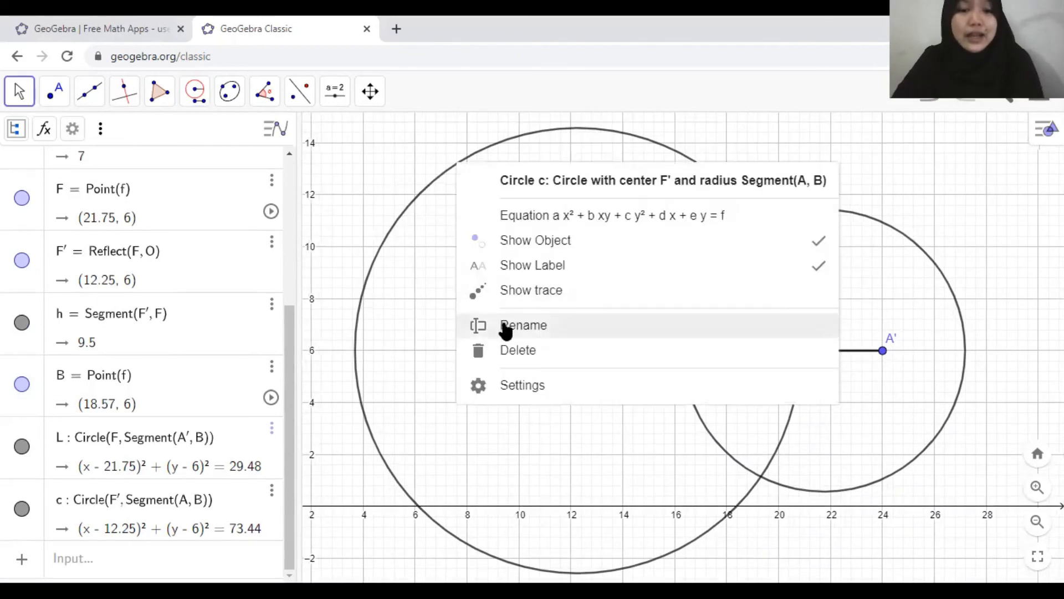
Rename the circle centred at F' as L'
left_click(503, 324)
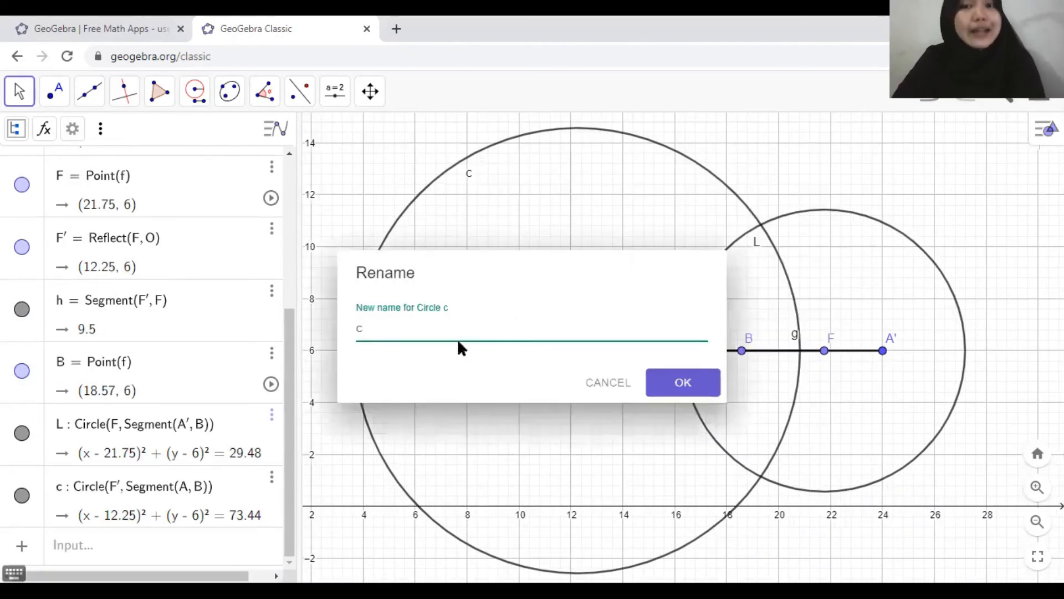
key("BackSpace")
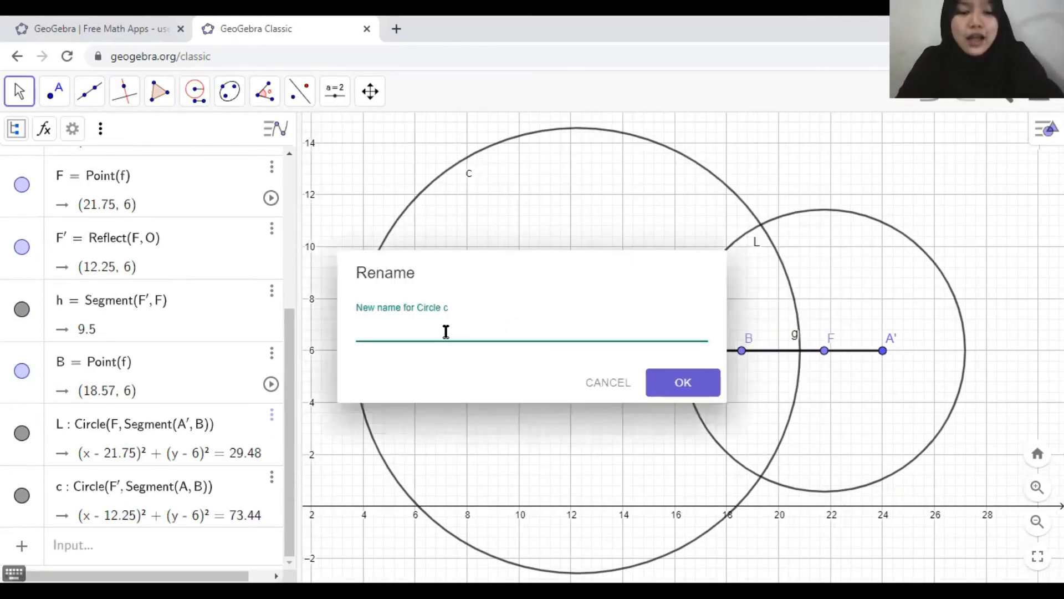
type("L'")
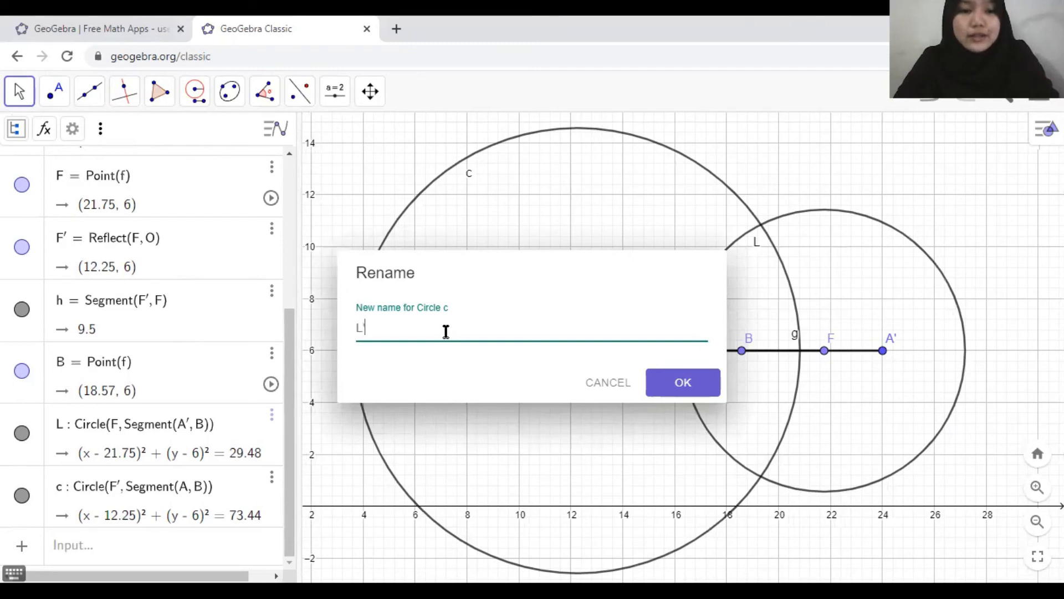
key("Return")
left_click_drag(446, 335, 414, 330)
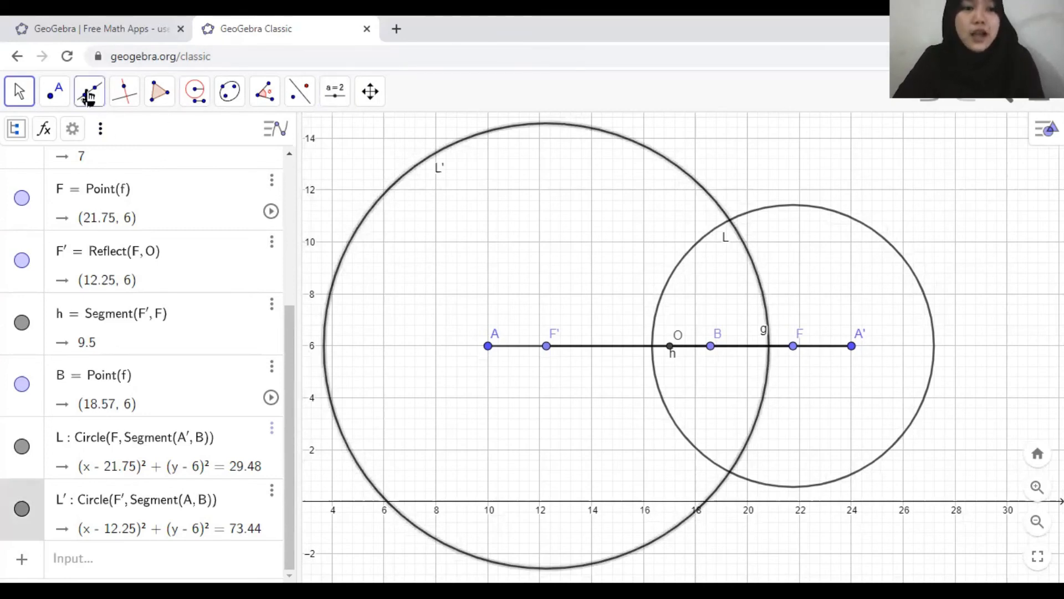
Create the intersection points of circles L and L'
left_click(90, 95)
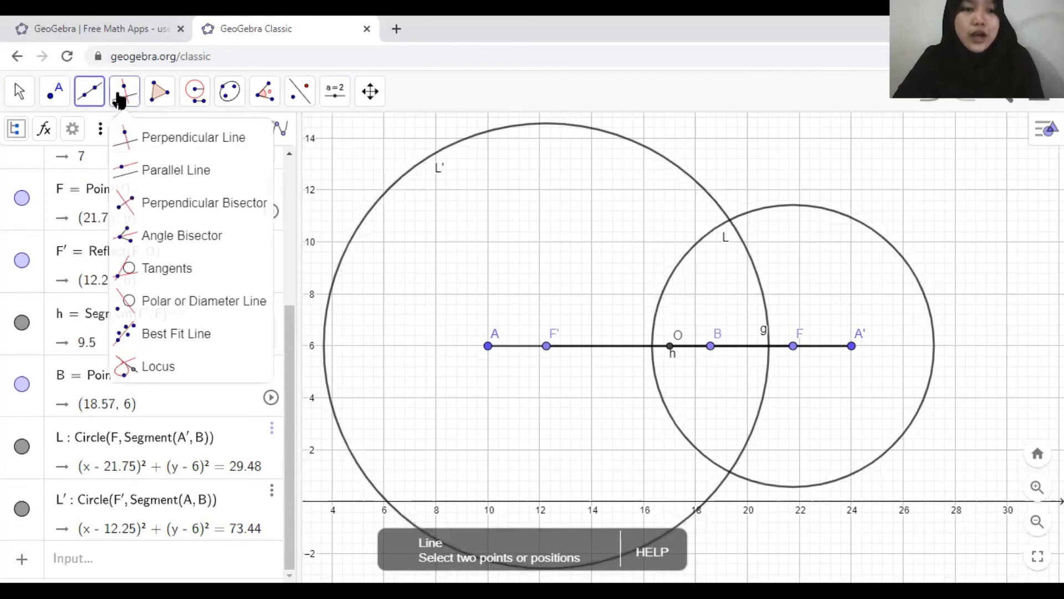
left_click(61, 97)
left_click(61, 97)
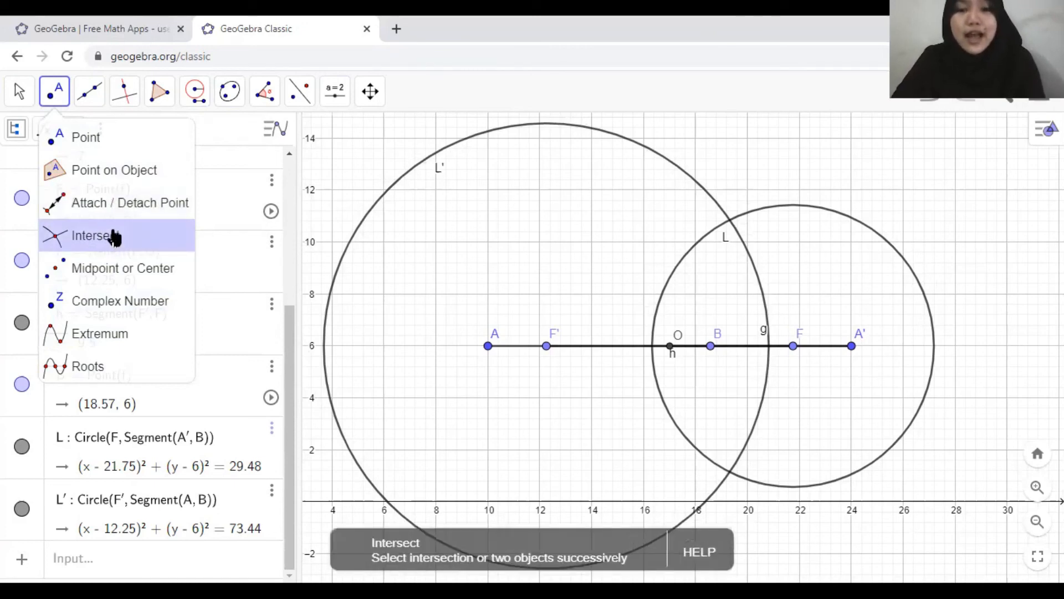
left_click(114, 238)
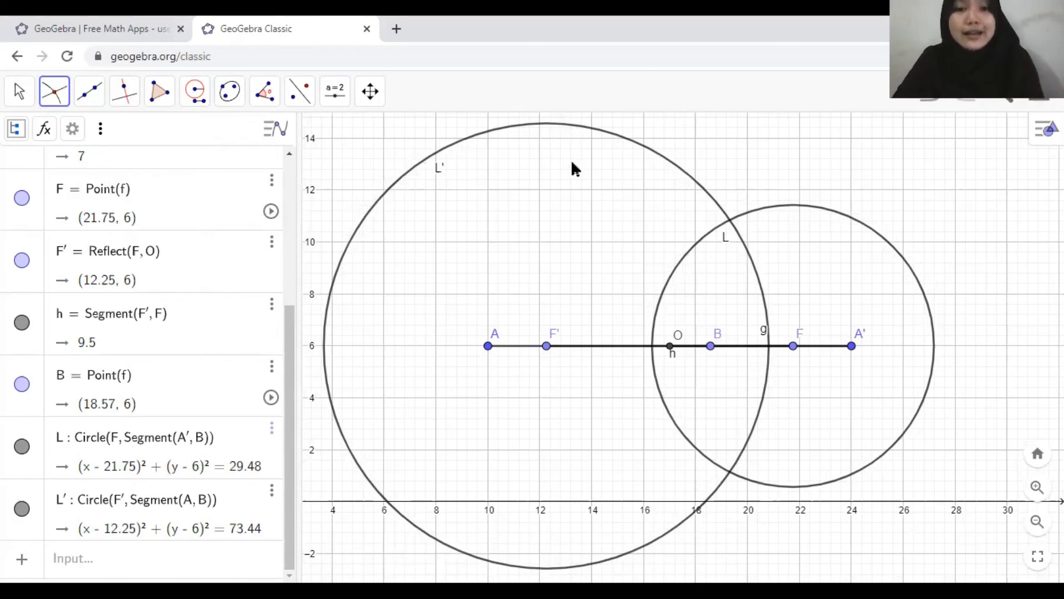
left_click(754, 217)
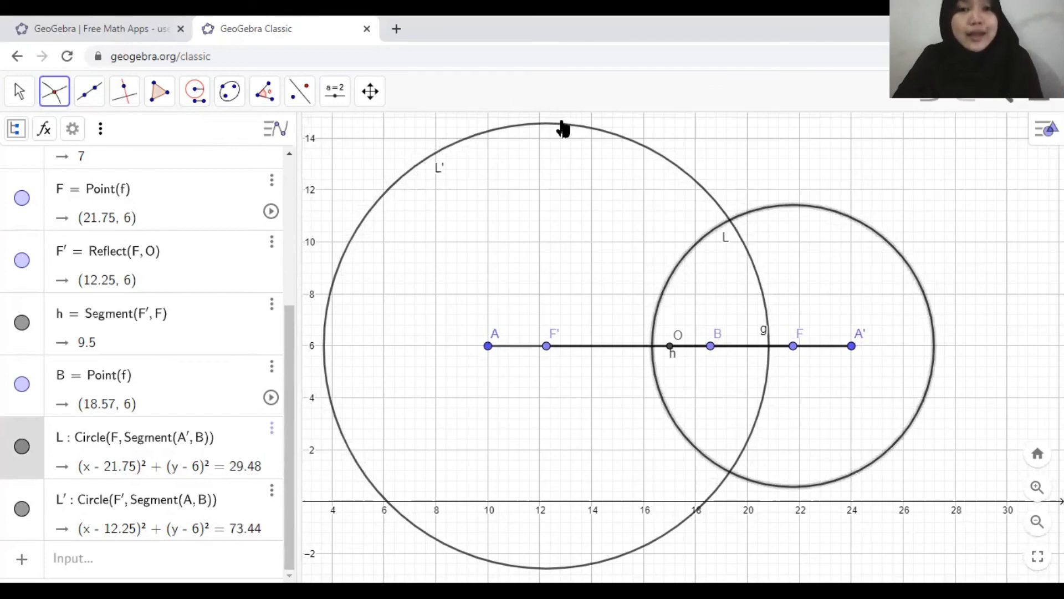
left_click(562, 126)
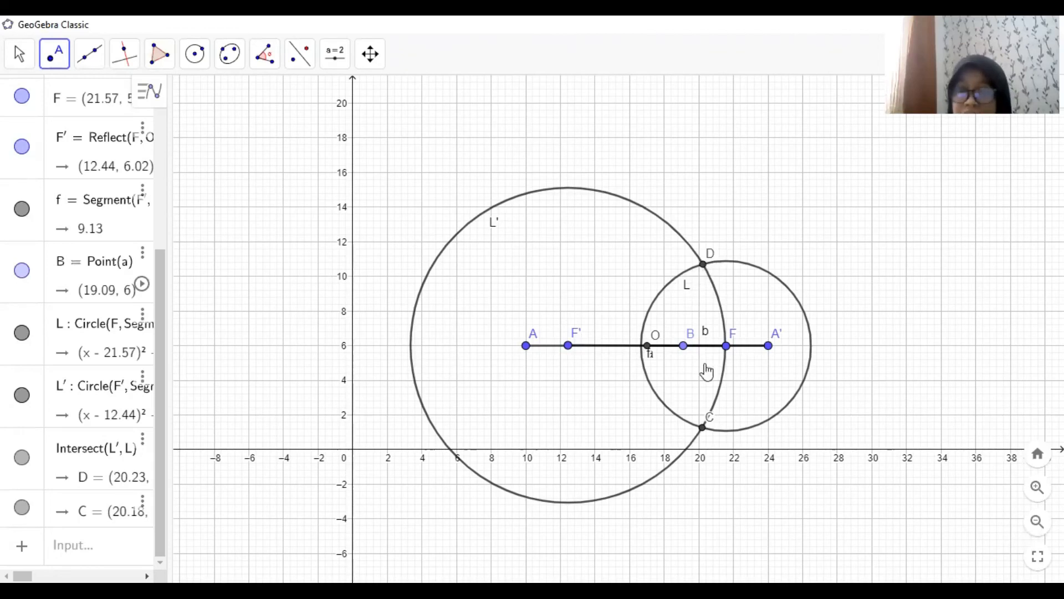
Turn on the trace for both intersection points of circles L and L', D and C
right_click(703, 266)
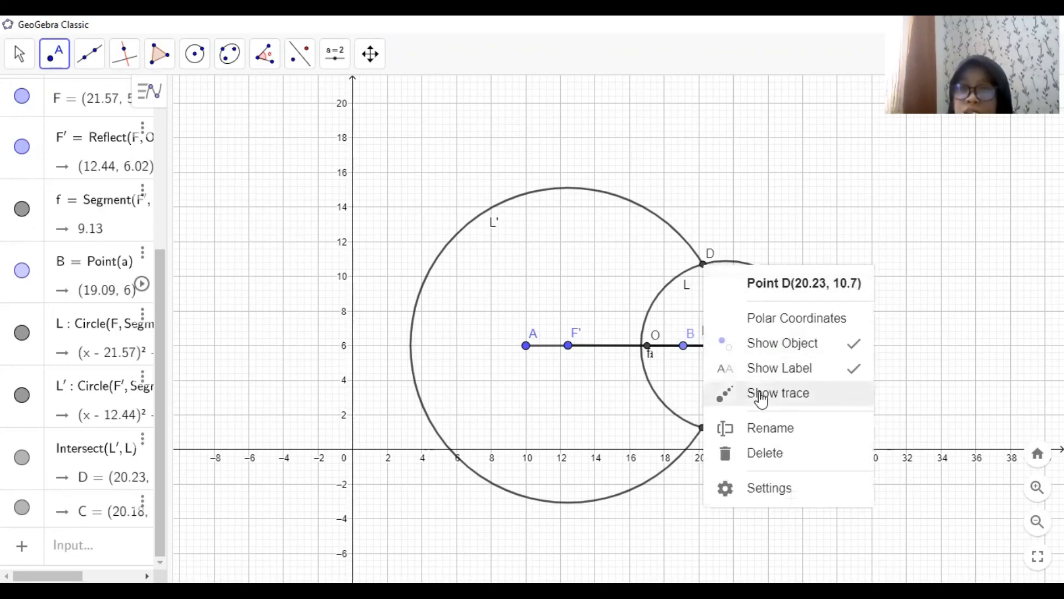
left_click(761, 394)
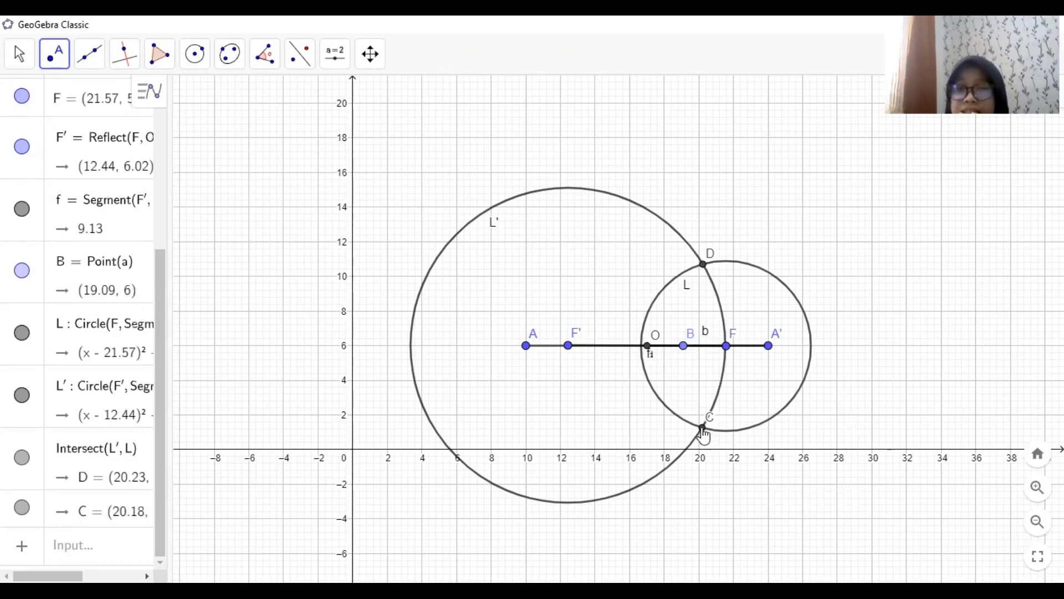
right_click(701, 430)
left_click(741, 470)
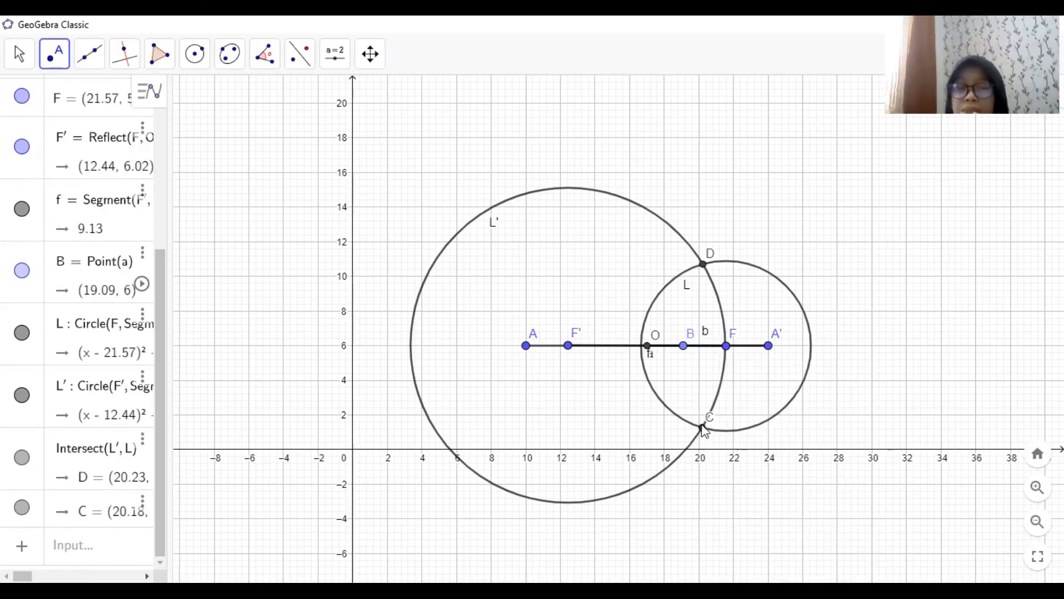
Detach point B from segment AA' with Attach / Detach Point and move it along the axis to A'
left_click(54, 62)
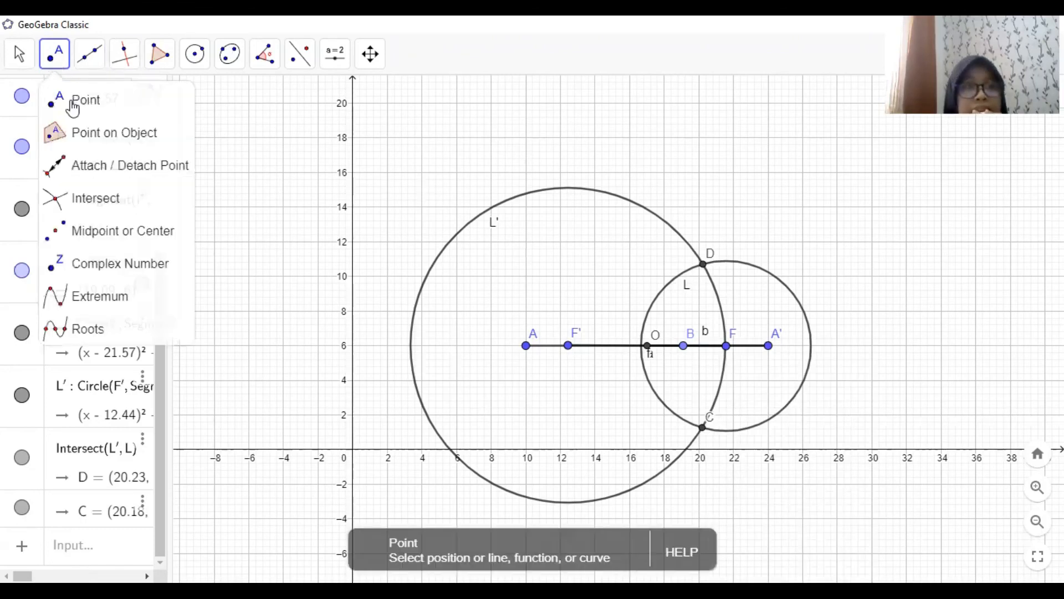
left_click(121, 174)
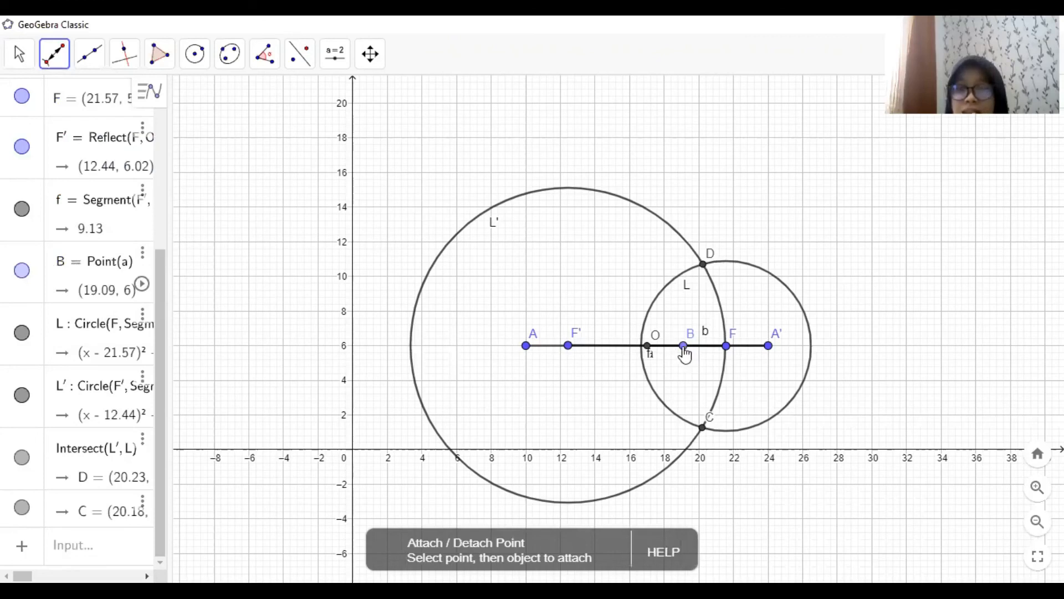
left_click(700, 332)
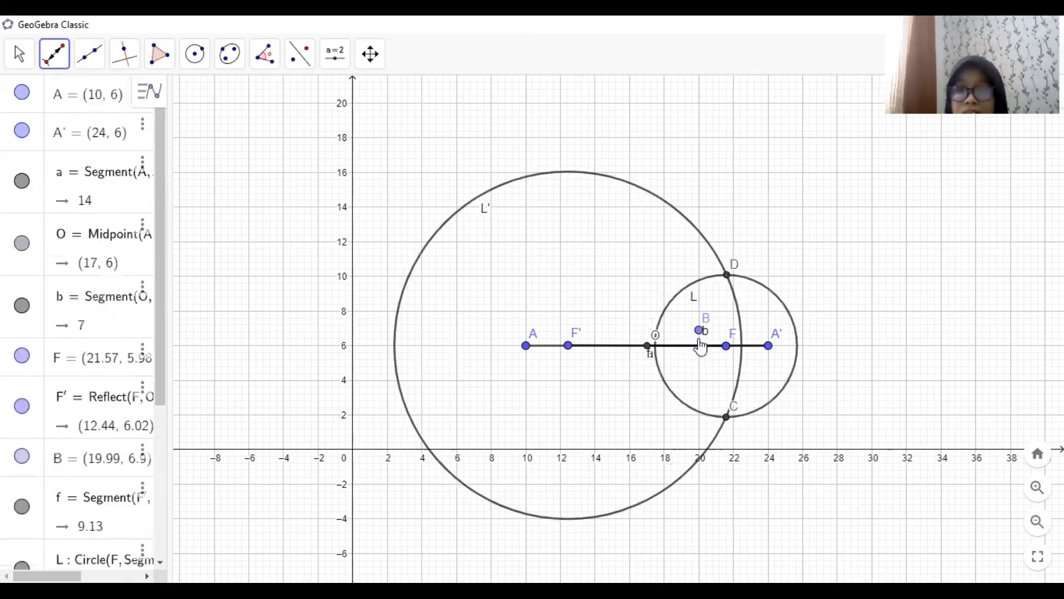
left_click_drag(695, 349, 764, 353)
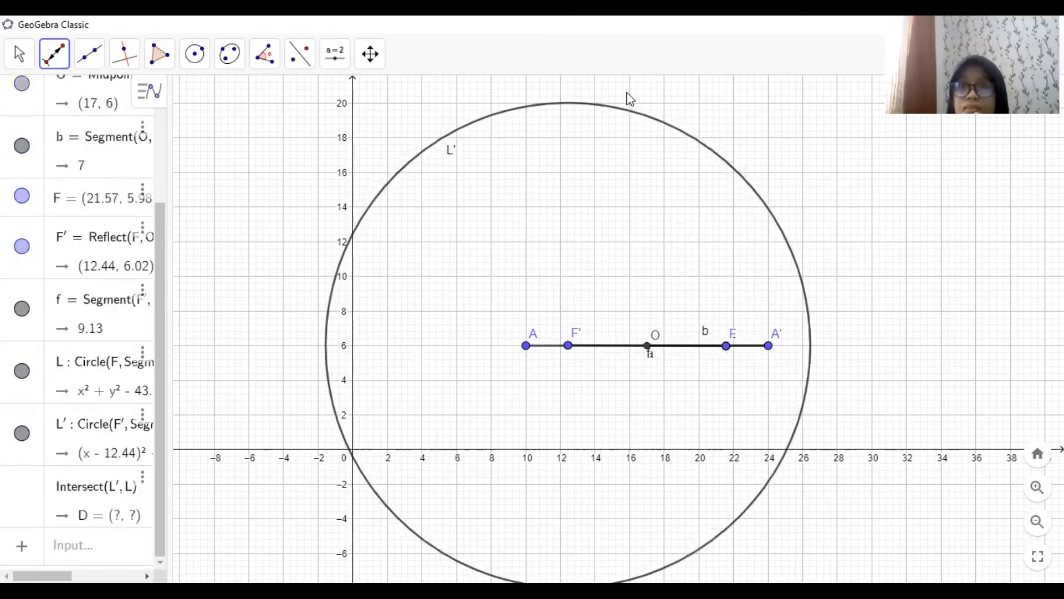